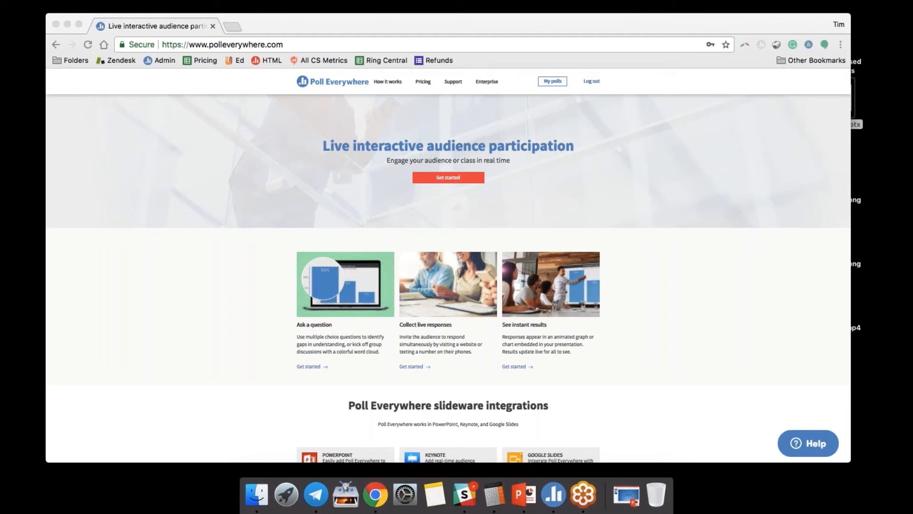
# Go to the account's own polls and start creating a new activity.
pyautogui.click(553, 84)
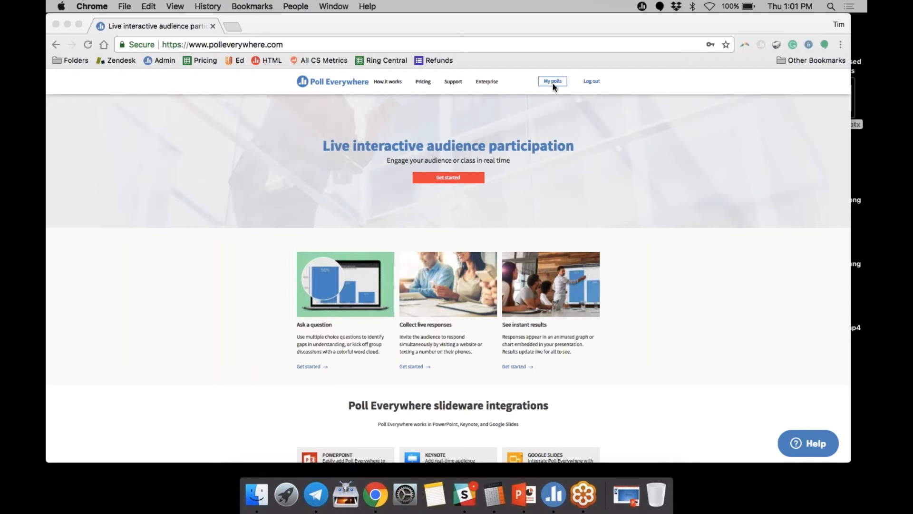
pyautogui.click(552, 85)
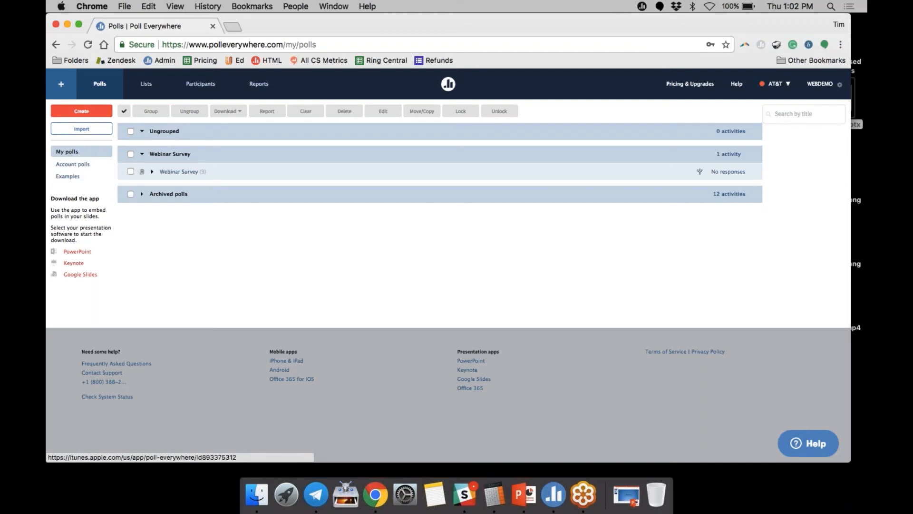
pyautogui.click(97, 115)
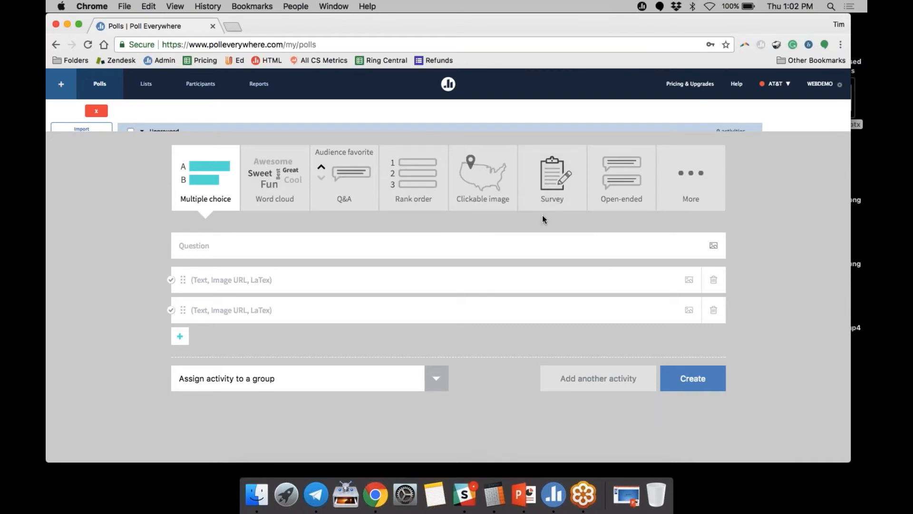
# Enter "How often will you use Poll Everywhere?" as the question of the multiple choice poll.
pyautogui.click(225, 243)
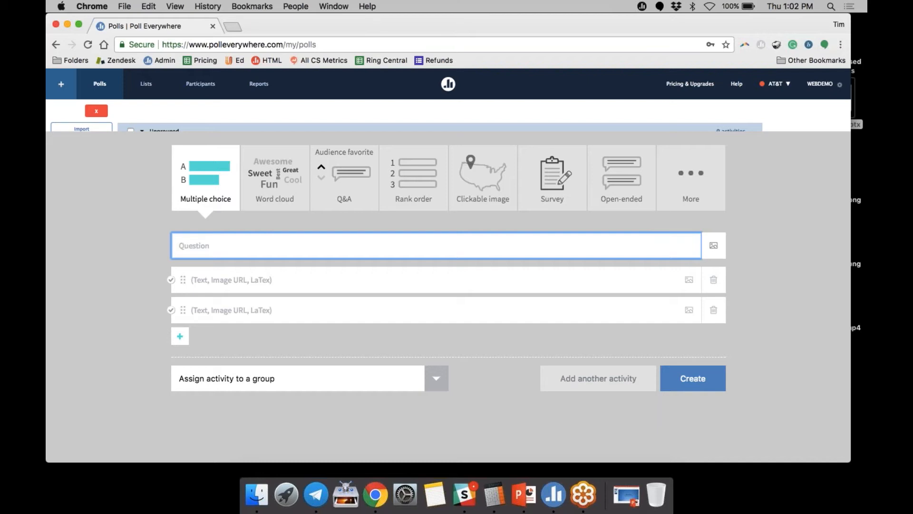
pyautogui.write('How often will you use Poll Evrwy')
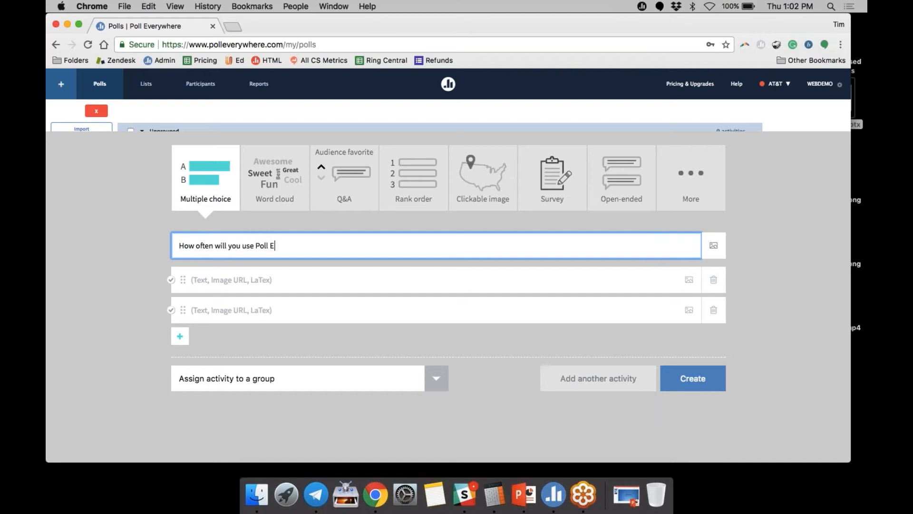
pyautogui.press('BackSpace')
pyautogui.press('BackSpace')
pyautogui.press('BackSpace')
pyautogui.write('erywhere?')
# Give the multiple choice poll four answer options: Once, Monthly, Weekly and Not Sure.
pyautogui.press('Tab')
pyautogui.write('Once')
pyautogui.click(226, 311)
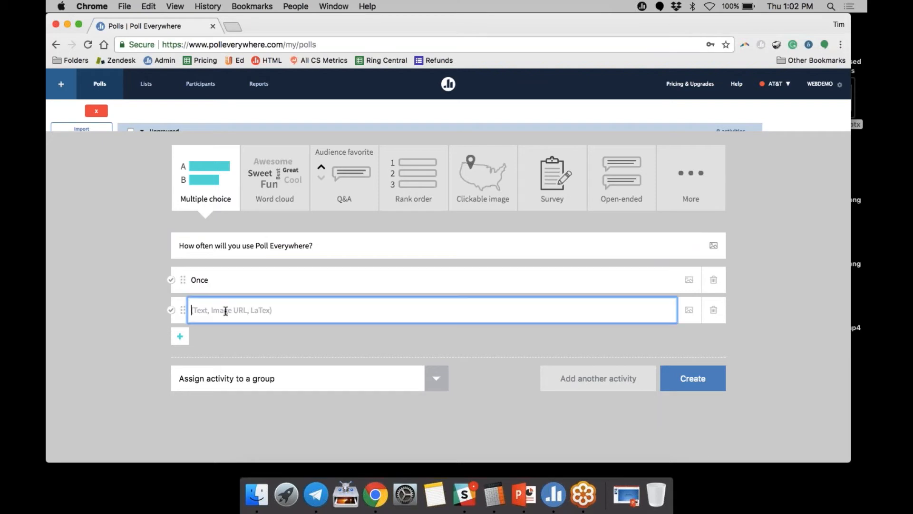
pyautogui.write('Monthly')
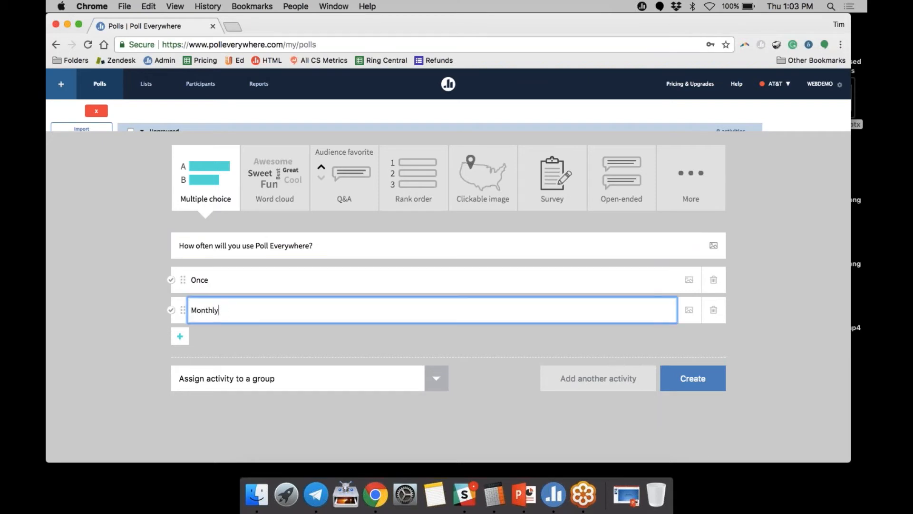
pyautogui.click(180, 336)
pyautogui.write('W')
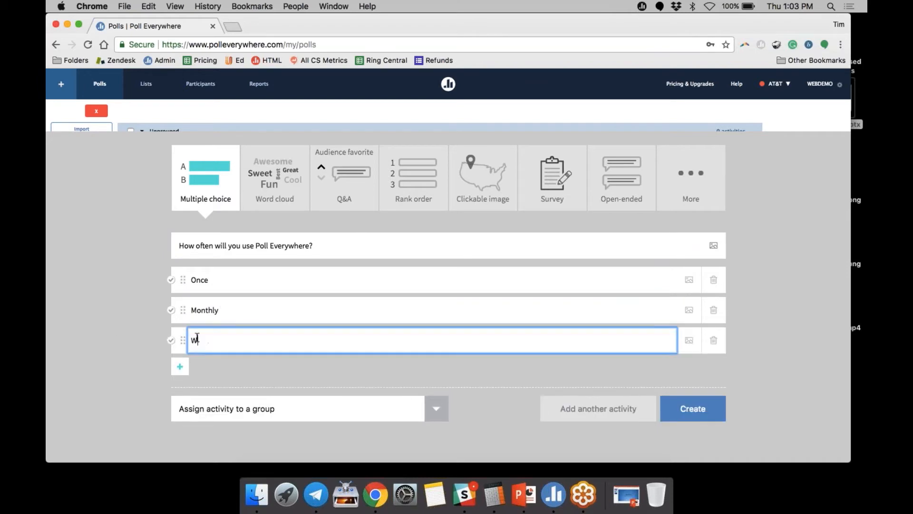
pyautogui.write('eekly')
pyautogui.press('Return')
pyautogui.write('Not Sure')
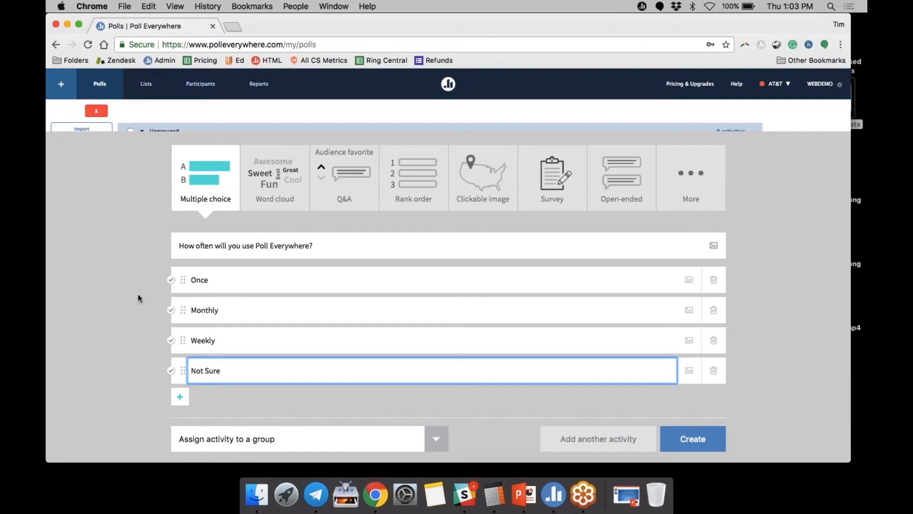
# Save the multiple choice poll and continue with another activity.
pyautogui.click(125, 298)
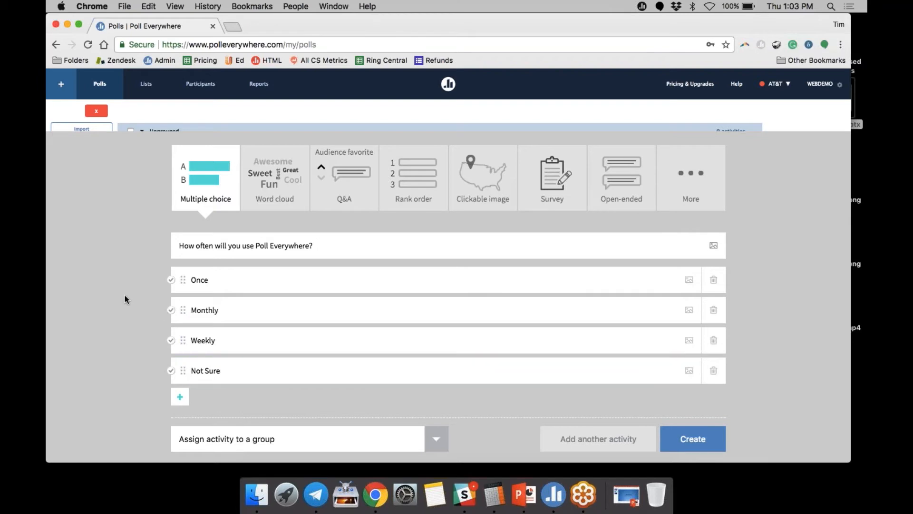
pyautogui.click(172, 376)
pyautogui.click(585, 444)
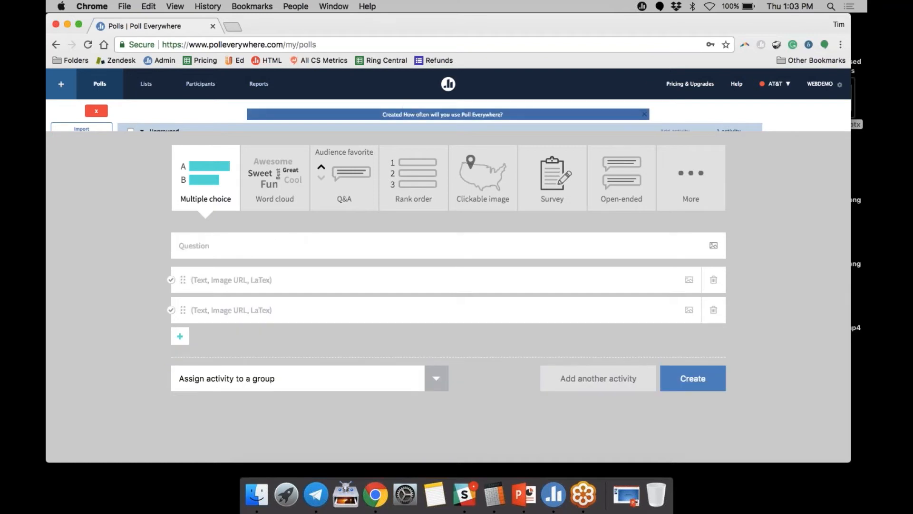
# Create a word cloud asking "What word comes to mind when you think holidays?" and continue with another activity.
pyautogui.click(276, 195)
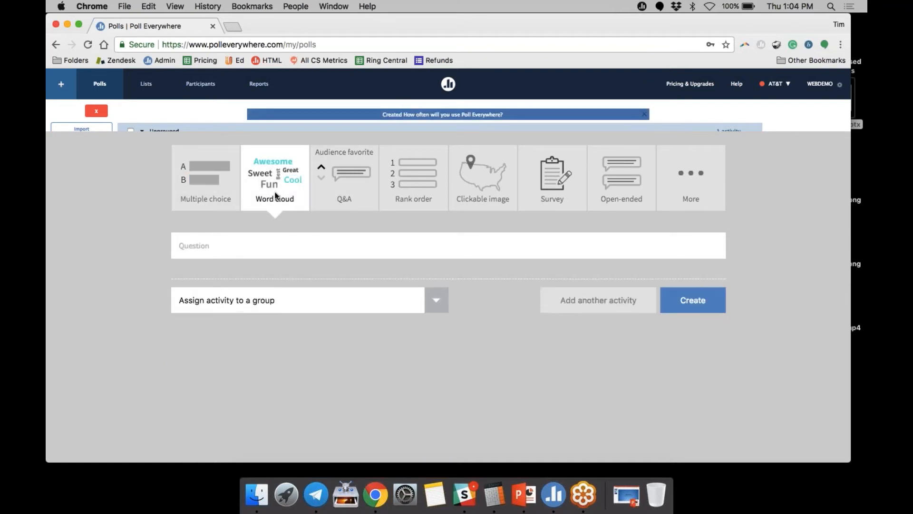
pyautogui.click(286, 246)
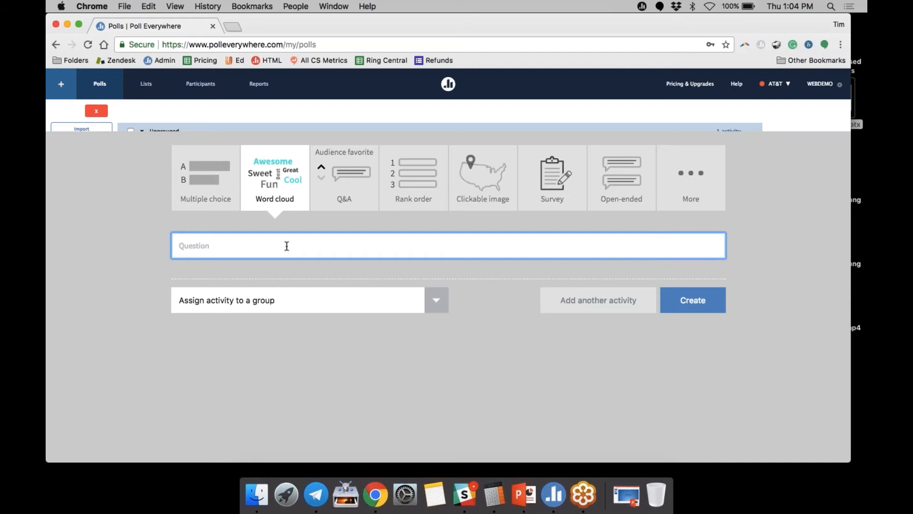
pyautogui.write('Whar')
pyautogui.write('t word ')
pyautogui.write('comes ti')
pyautogui.press('BackSpace')
pyautogui.write('o mind when you ')
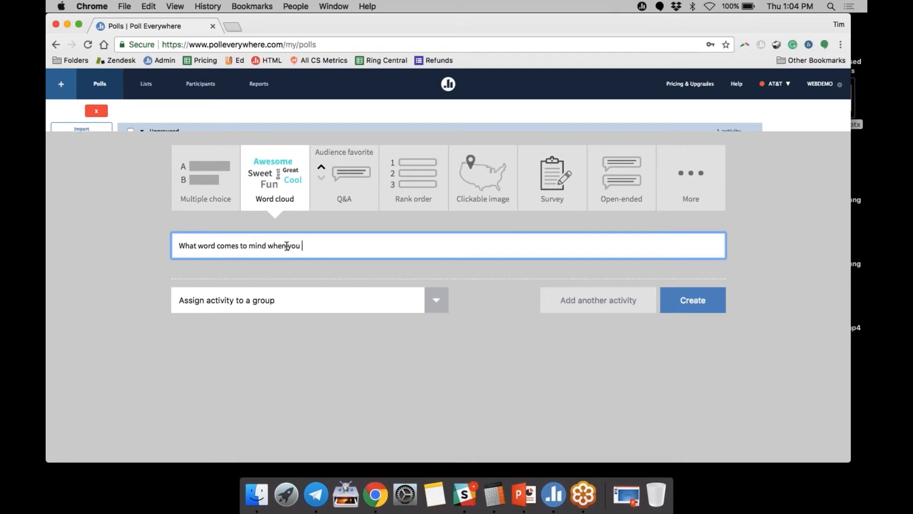
pyautogui.write('think holidays!')
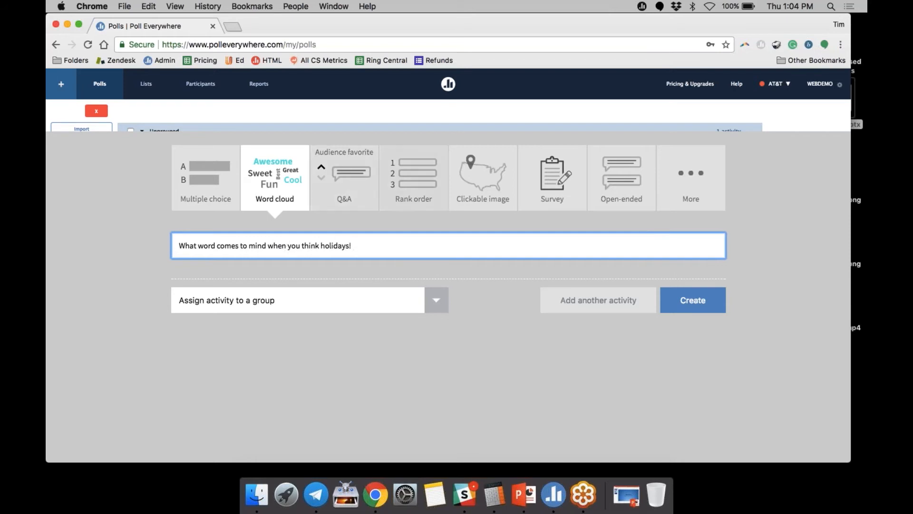
pyautogui.press('BackSpace')
pyautogui.write('?')
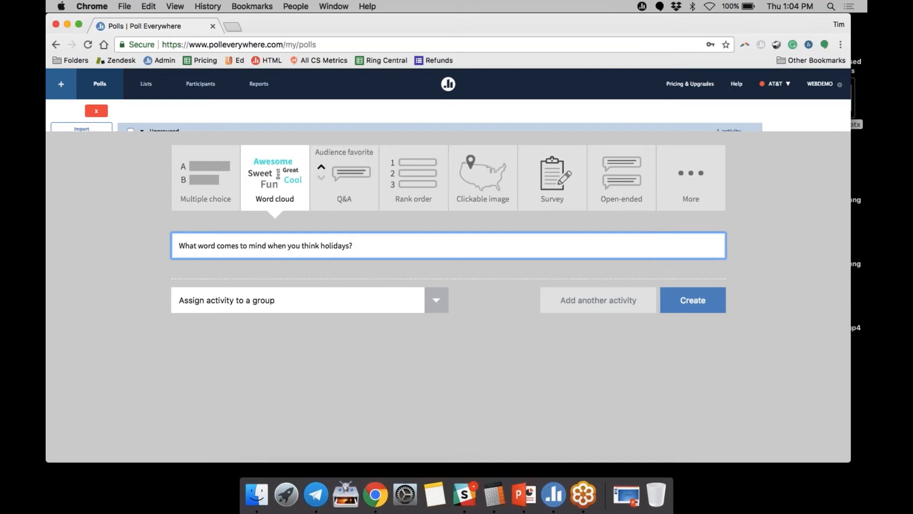
pyautogui.click(600, 304)
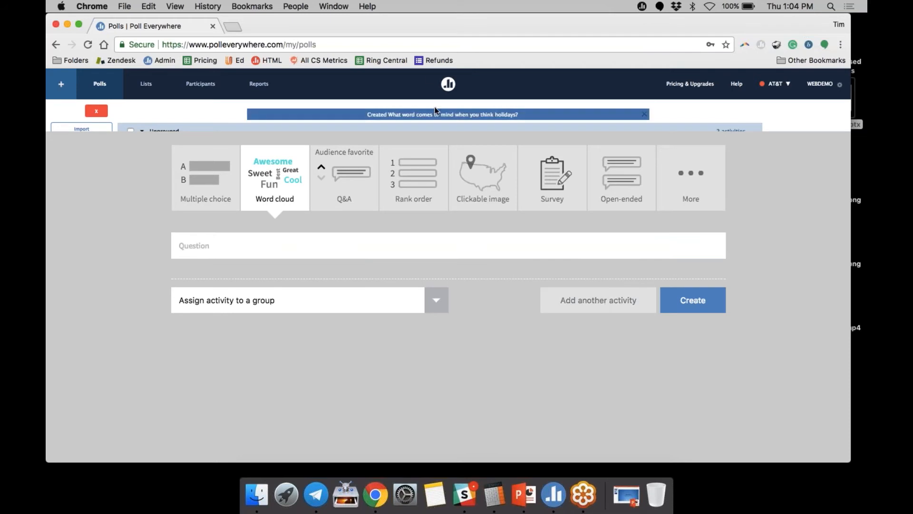
# Create a Q&A activity asking "If you could travel anywhere all expenses paid, where would you go?" and continue with another activity.
pyautogui.click(357, 171)
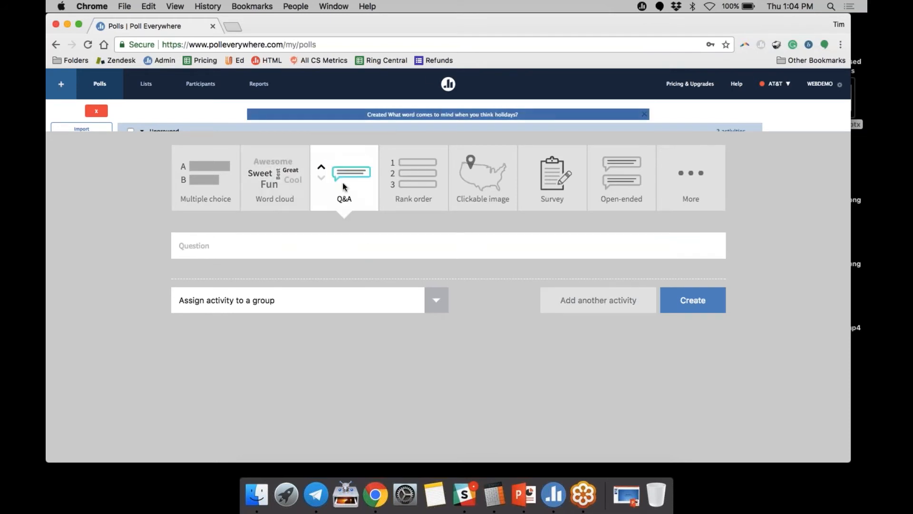
pyautogui.click(365, 236)
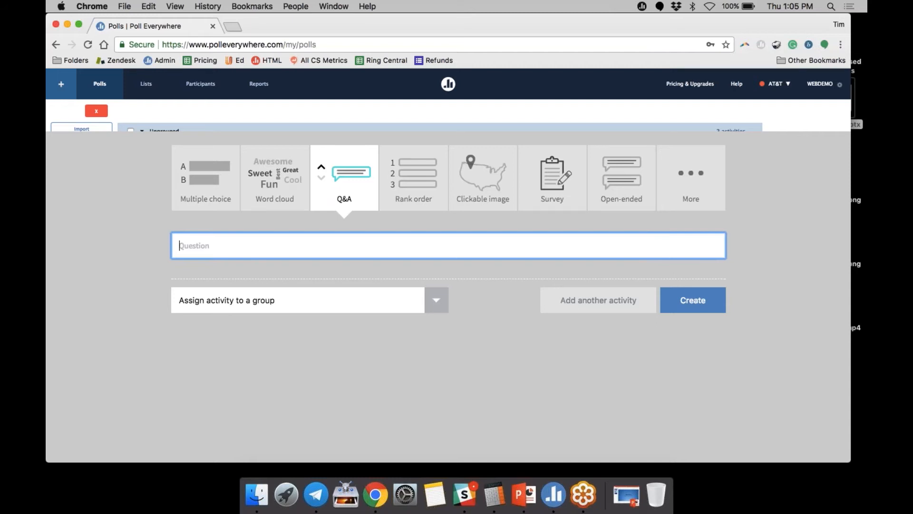
pyautogui.write('If you could trave anywhere al')
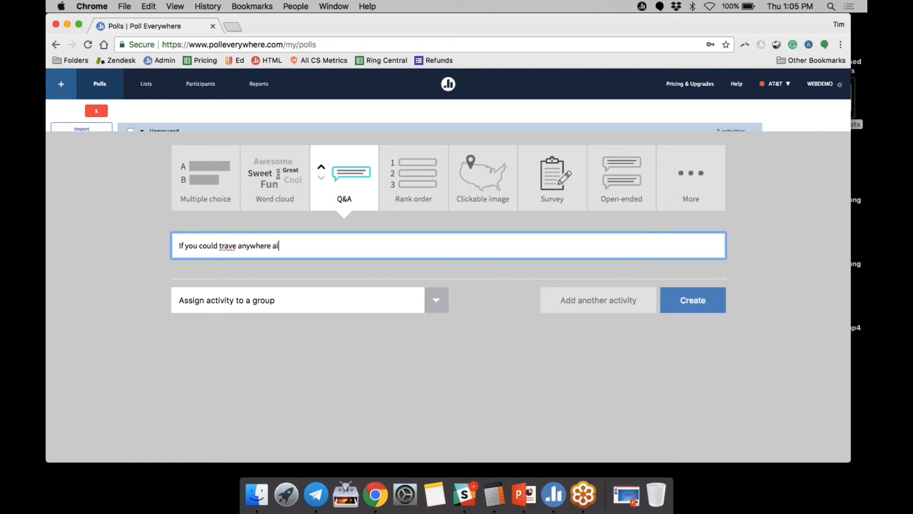
pyautogui.write('l expenses')
pyautogui.rightClick(225, 246)
pyautogui.click(245, 254)
pyautogui.write('paid, ')
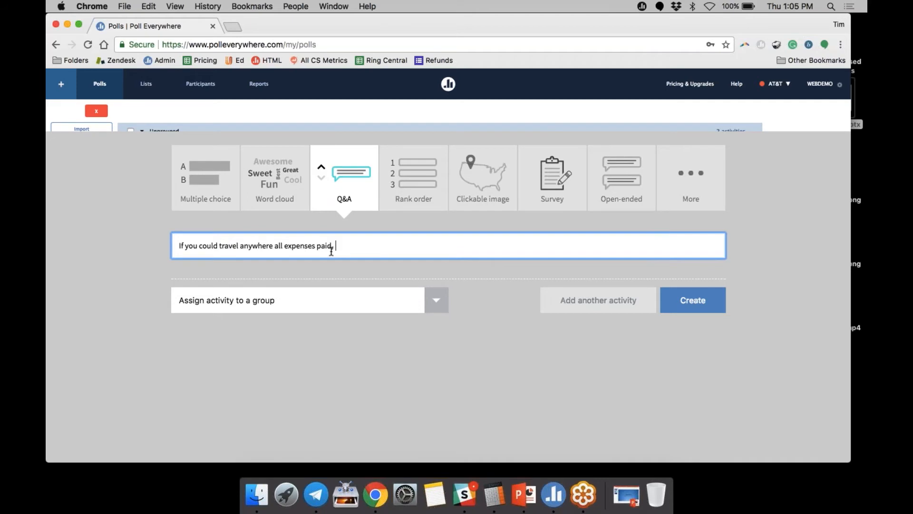
pyautogui.write('where would you go?')
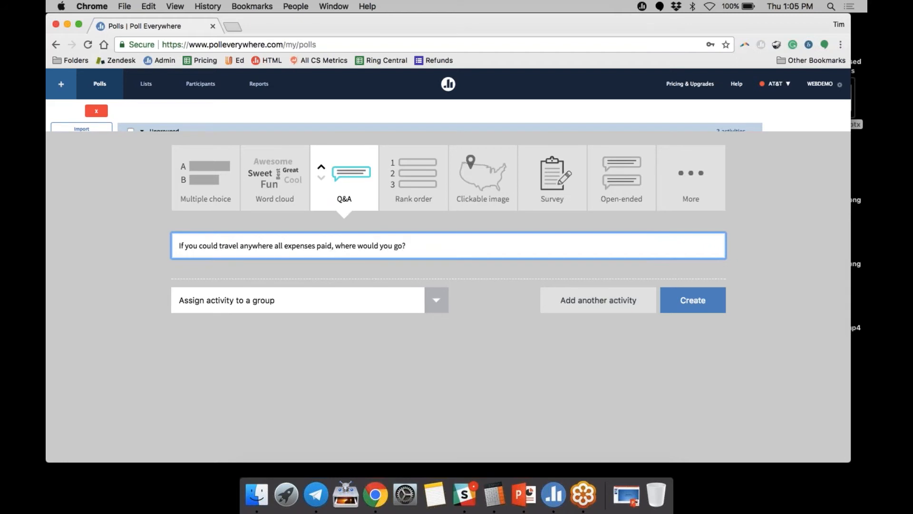
pyautogui.click(593, 306)
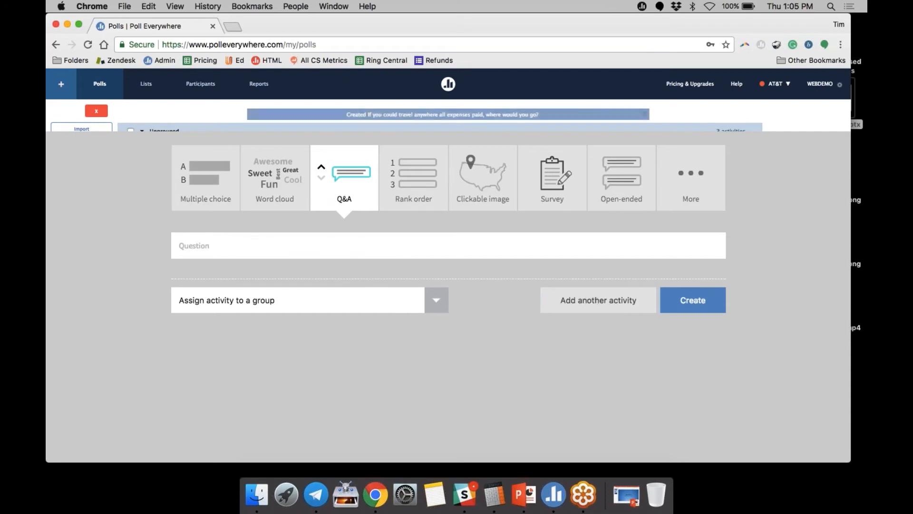
# Start a rank order activity with the question "Please rank these holiday treats in order from most to least favorite.".
pyautogui.click(420, 188)
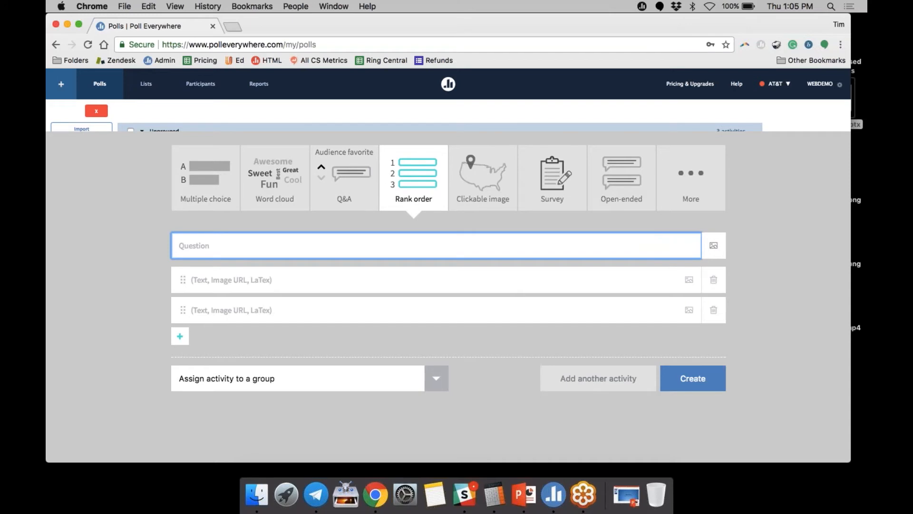
pyautogui.write('Wha')
pyautogui.press('BackSpace')
pyautogui.press('BackSpace')
pyautogui.press('BackSpace')
pyautogui.write('Please rank these hoilid')
pyautogui.press('BackSpace')
pyautogui.press('BackSpace')
pyautogui.press('BackSpace')
pyautogui.write('liday treats in order from most to least favorite.')
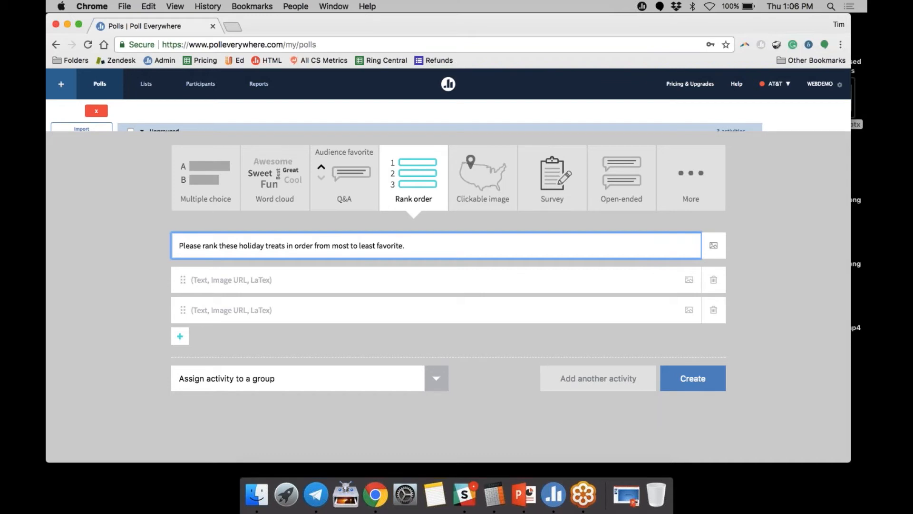
# Enter Pumpkin Pie, Pecan Pie and Candy Canes as the first three ranking options.
pyautogui.click(341, 281)
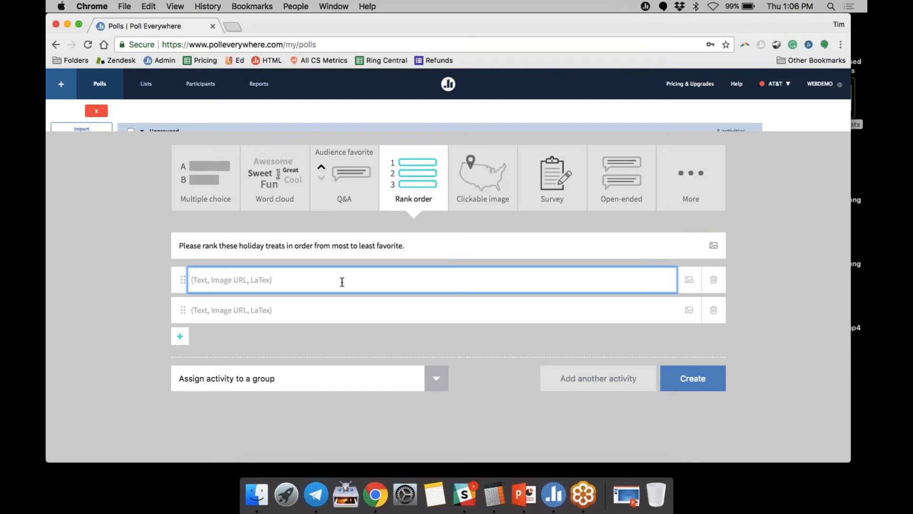
pyautogui.write('Pumpkin Pie')
pyautogui.click(319, 313)
pyautogui.write('Pe')
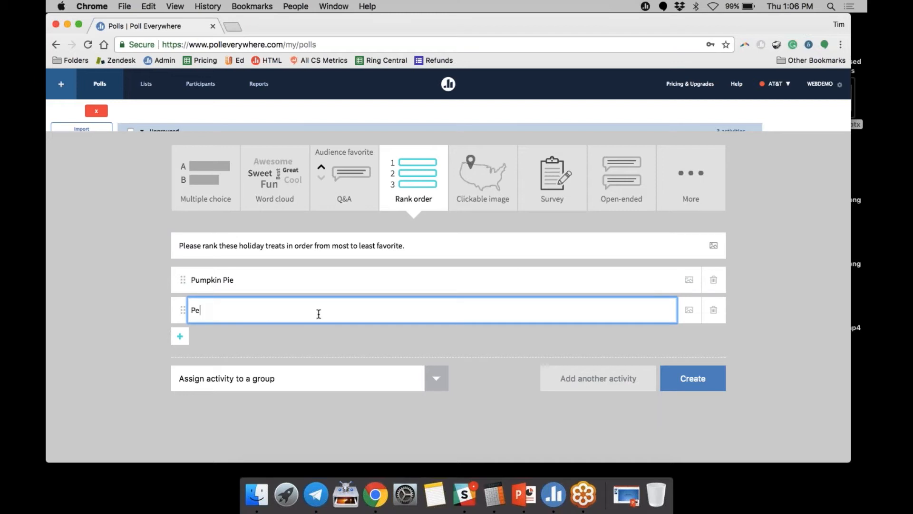
pyautogui.write('can Pie')
pyautogui.press('Return')
pyautogui.write('Candy ')
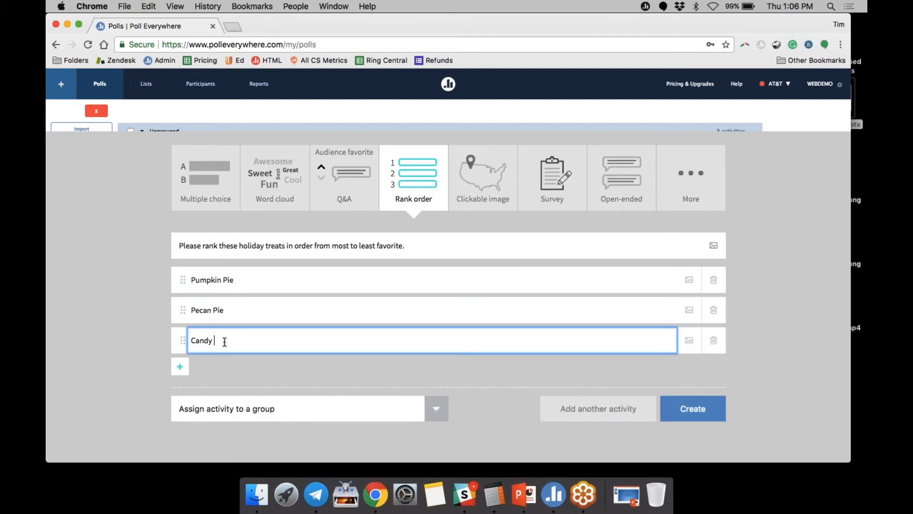
pyautogui.write('Canes')
pyautogui.press('Return')
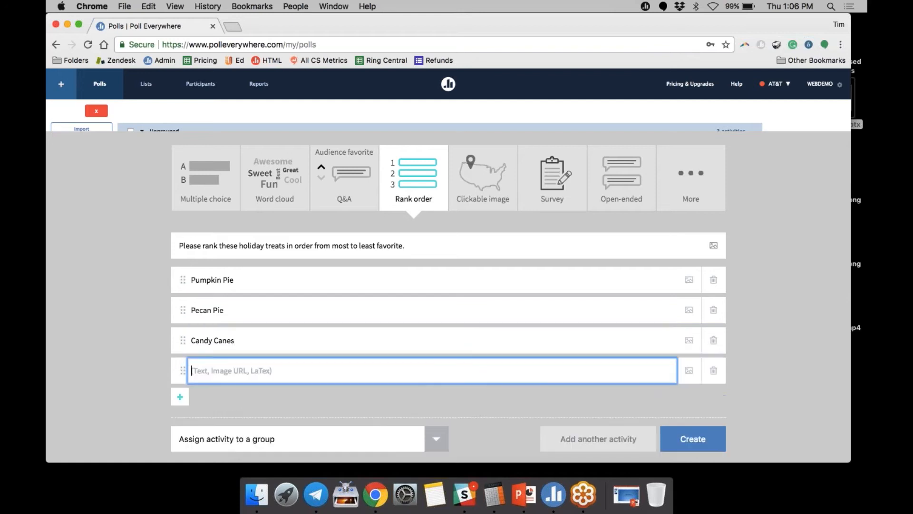
# Add the ranking options Peppermint Hot Cocoa, Shortbread and Macarons, and save the rank order activity to continue with another one.
pyautogui.write('Peppermint Hot Cocoa')
pyautogui.press('Return')
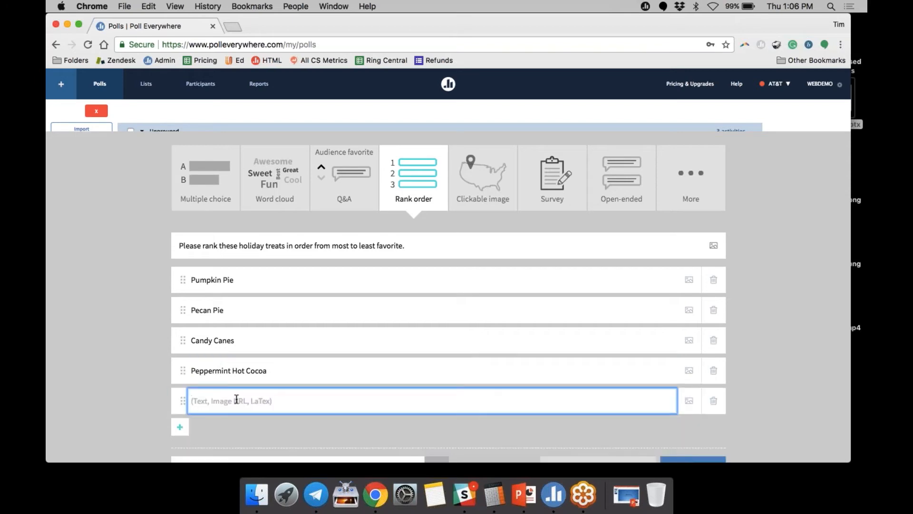
pyautogui.write('Shortbread')
pyautogui.scroll(-3, 203, 377)
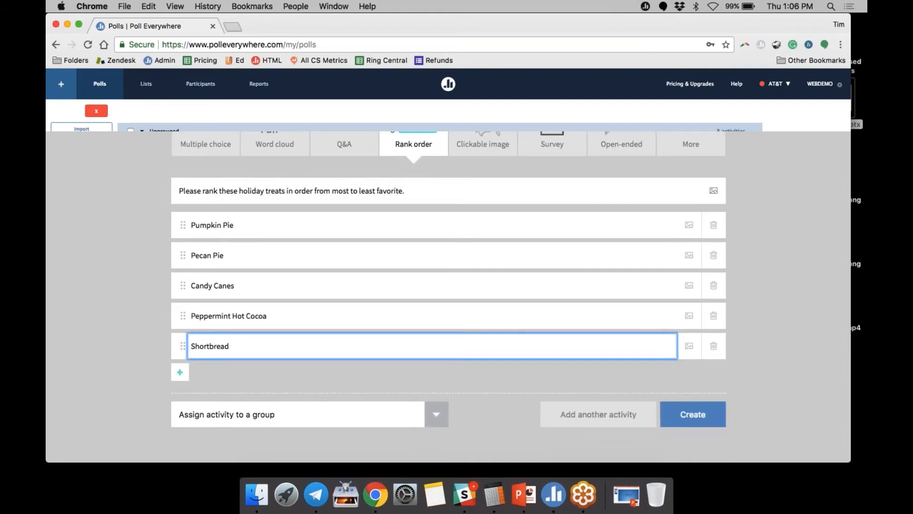
pyautogui.click(180, 371)
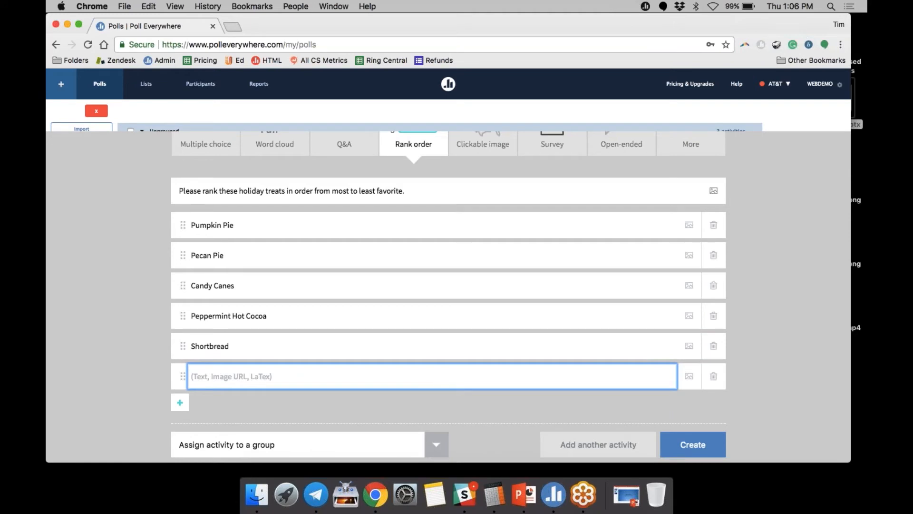
pyautogui.write('Macarons')
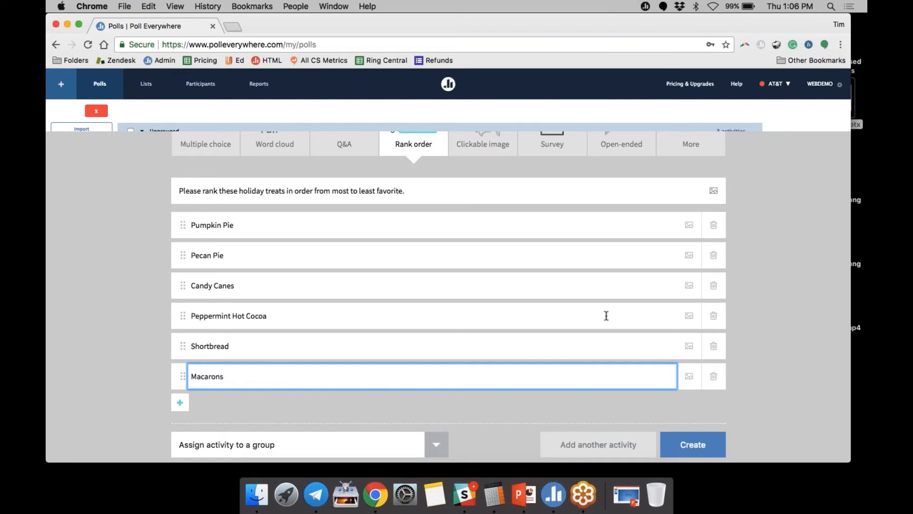
pyautogui.scroll(-1, 475, 275)
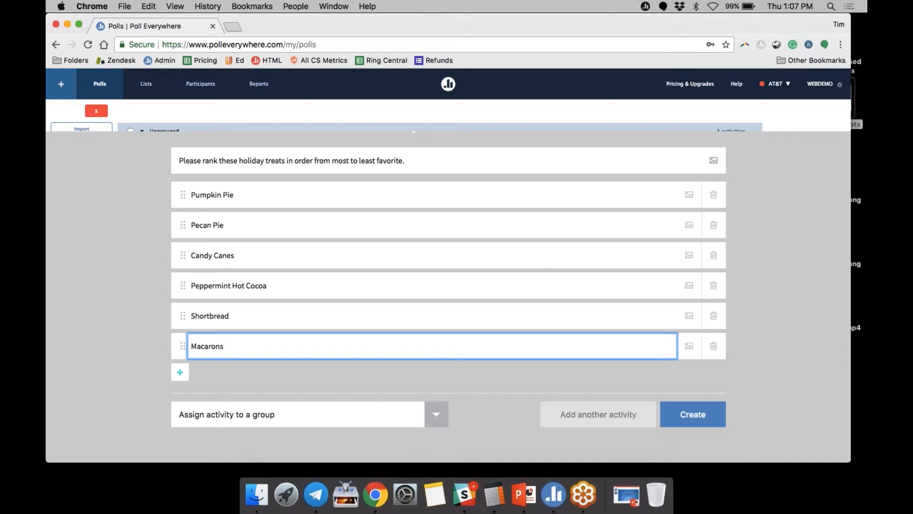
pyautogui.click(553, 416)
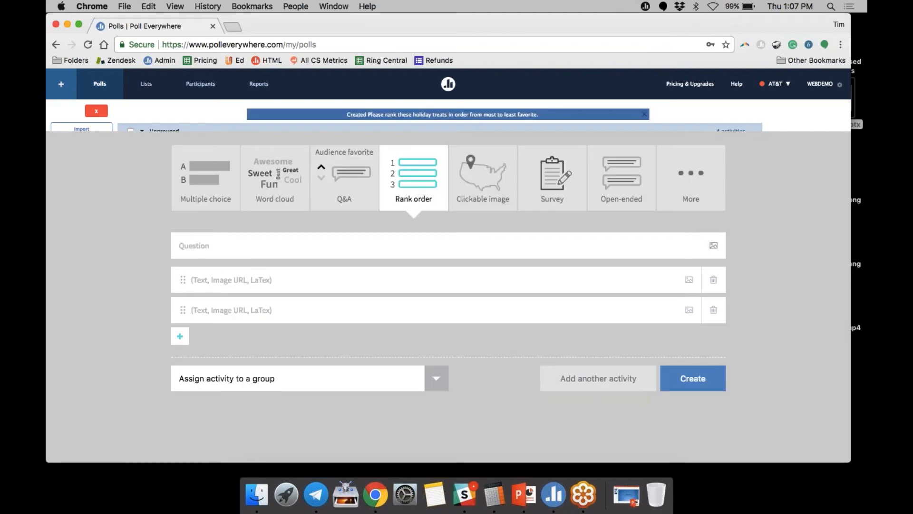
# Start a clickable image activity using the rainbow color spectrum picture from the image gallery.
pyautogui.click(472, 182)
pyautogui.scroll(-5, 505, 289)
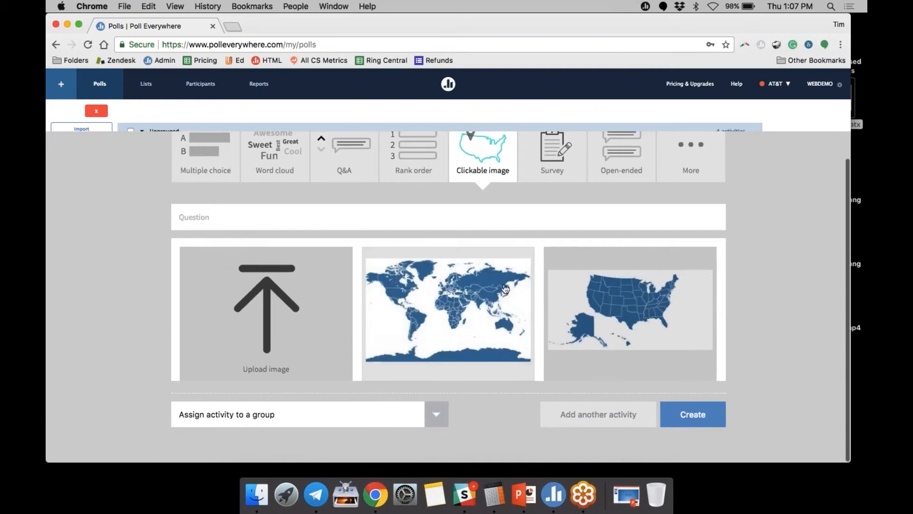
pyautogui.scroll(-5, 505, 288)
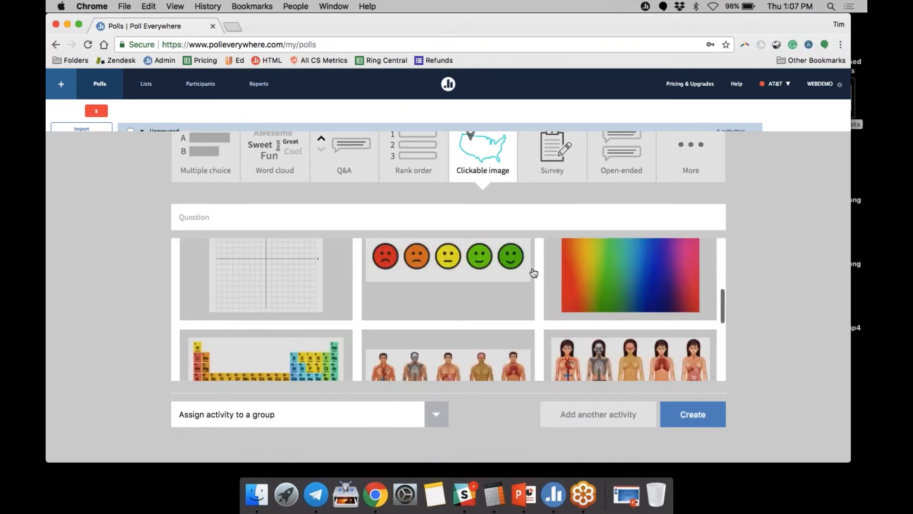
pyautogui.scroll(-3, 531, 271)
pyautogui.scroll(15, 532, 271)
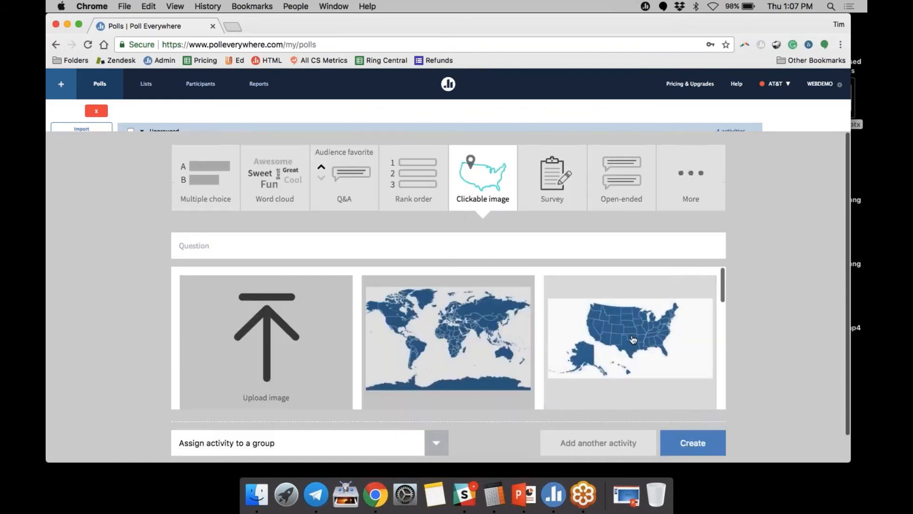
pyautogui.scroll(-3, 611, 325)
pyautogui.click(607, 321)
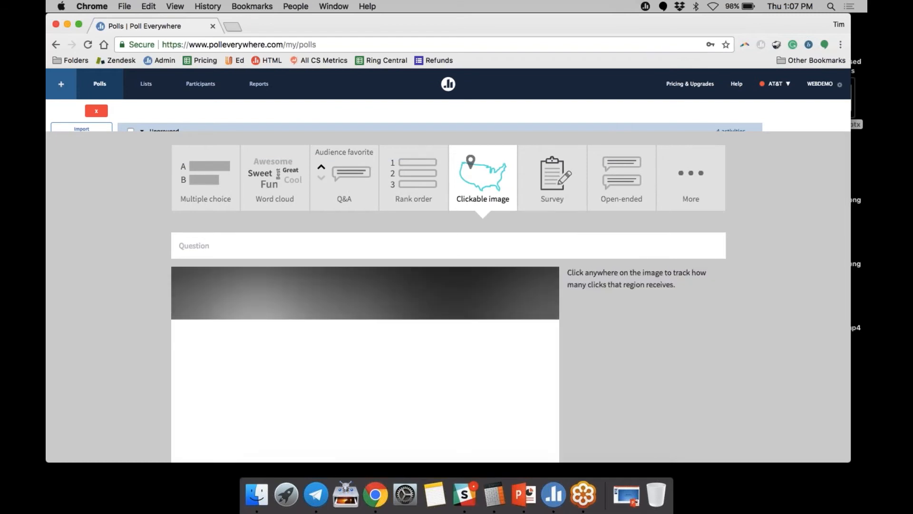
# Enter the question "What is your favorite color?" for the clickable image and create the activity.
pyautogui.click(315, 243)
pyautogui.write('What is your')
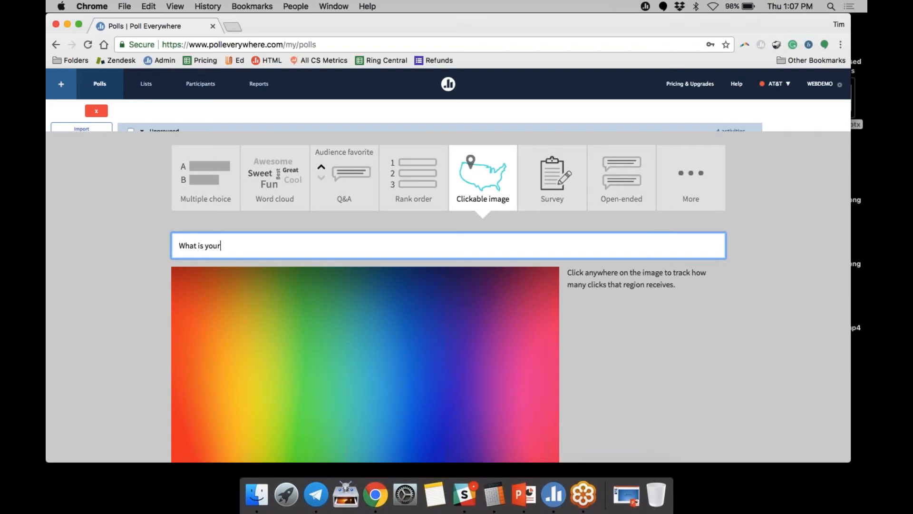
pyautogui.write(' favorite color?')
pyautogui.scroll(-2, 575, 283)
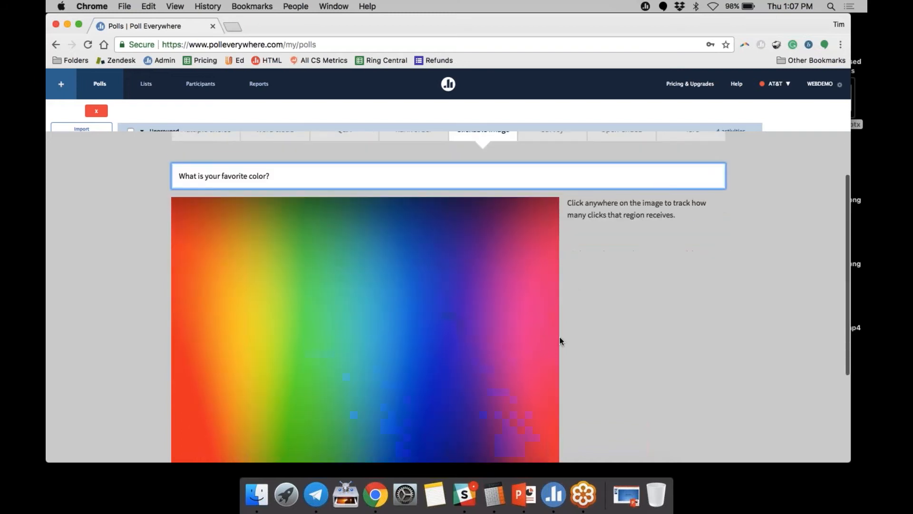
pyautogui.scroll(2, 560, 335)
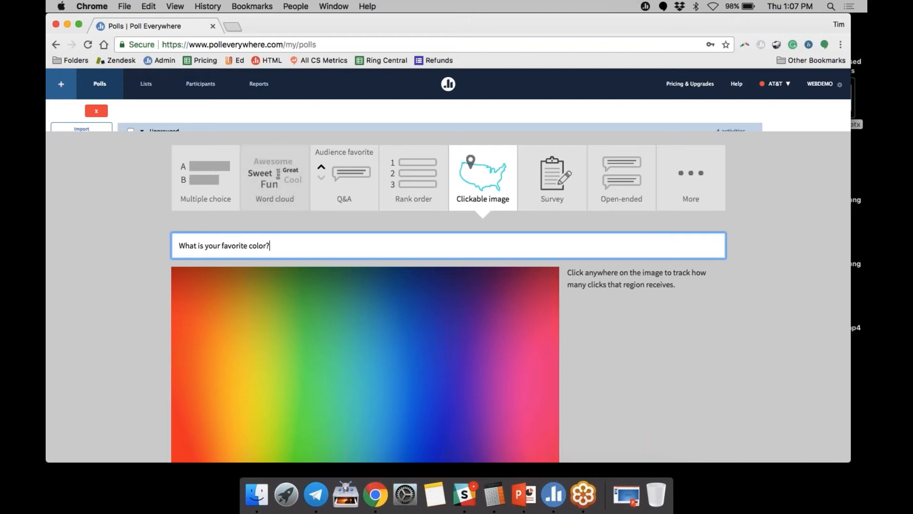
pyautogui.click(690, 175)
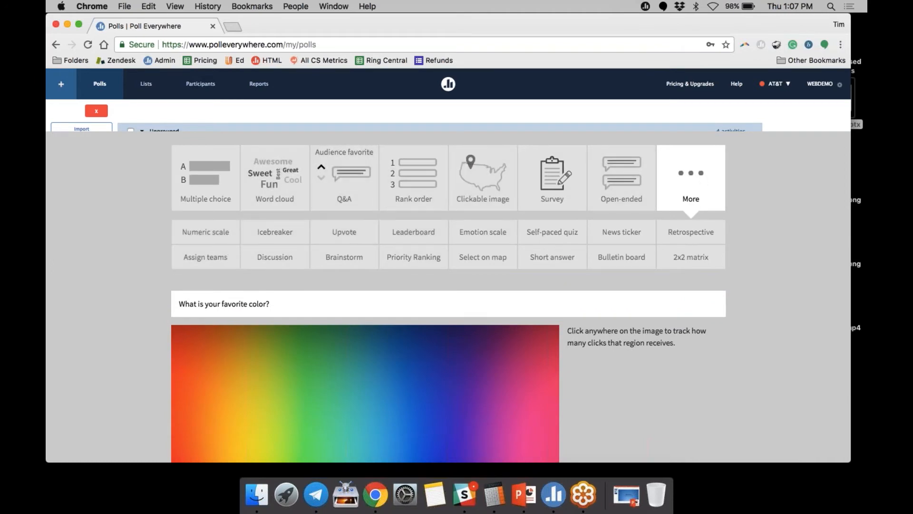
pyautogui.scroll(-5, 499, 332)
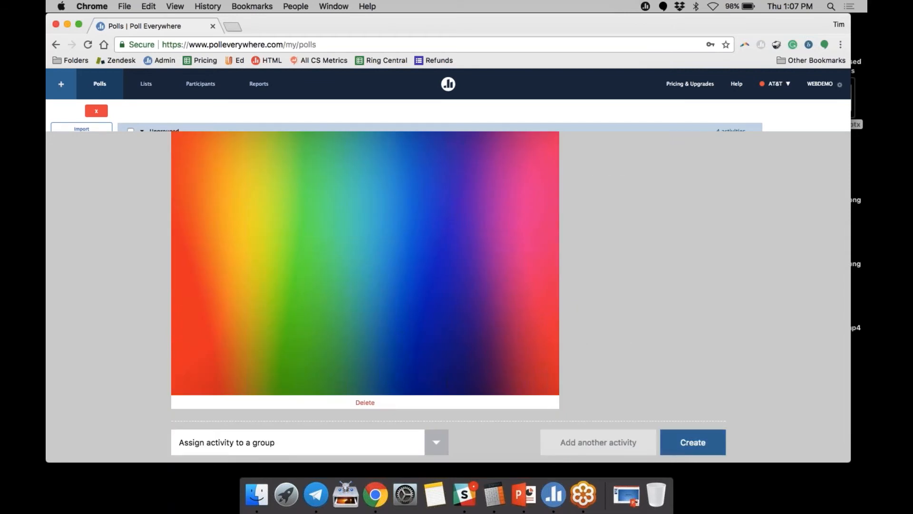
pyautogui.click(699, 449)
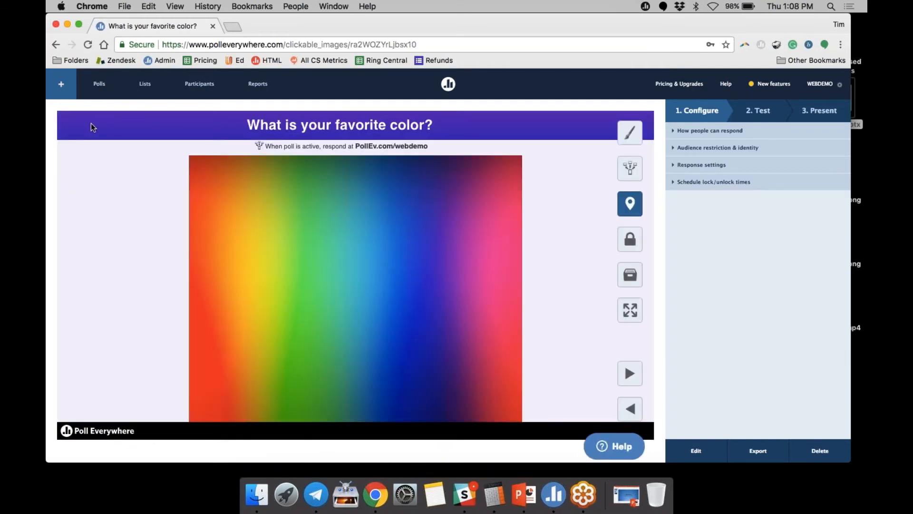
# Return to the polls list and put all five ungrouped activities together in a new group.
pyautogui.click(99, 91)
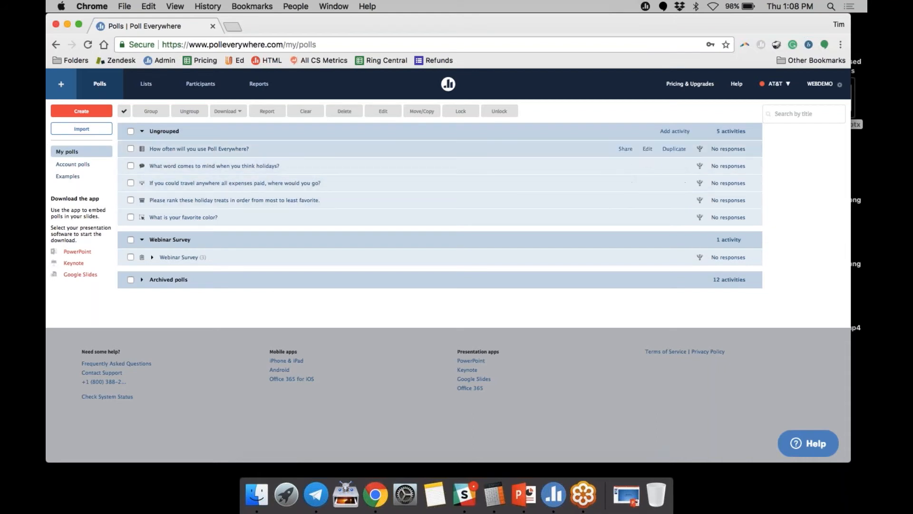
pyautogui.click(131, 132)
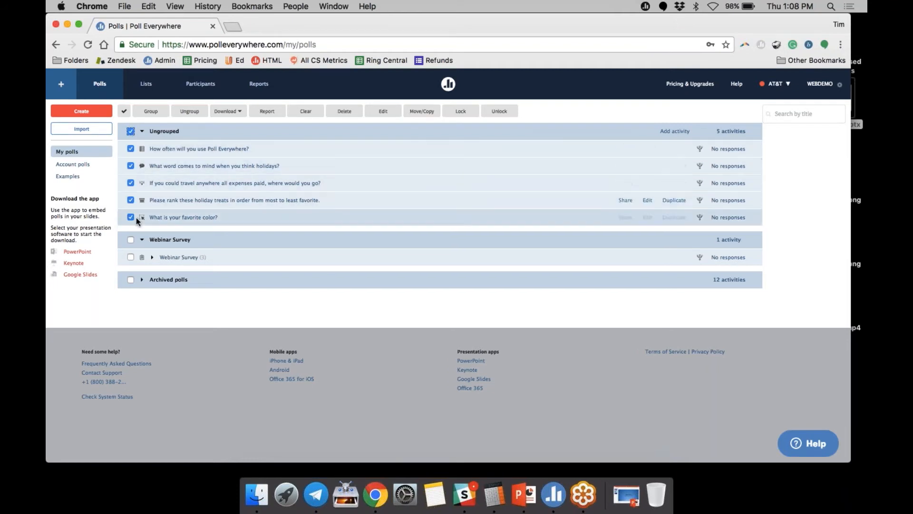
pyautogui.click(129, 130)
pyautogui.click(130, 149)
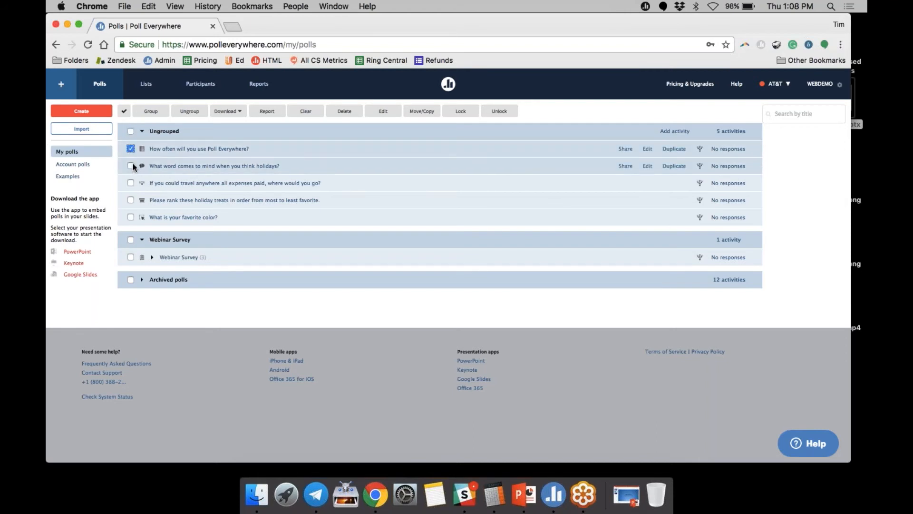
pyautogui.click(130, 164)
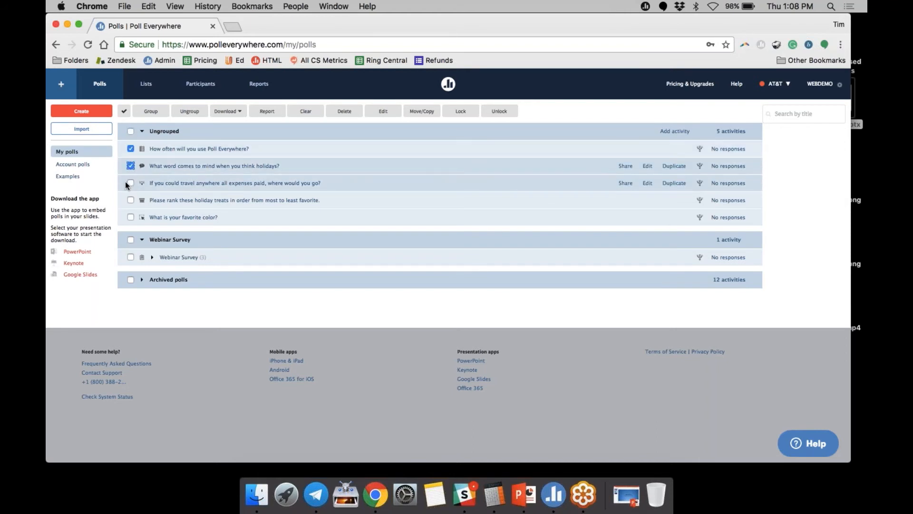
pyautogui.click(130, 183)
pyautogui.click(130, 200)
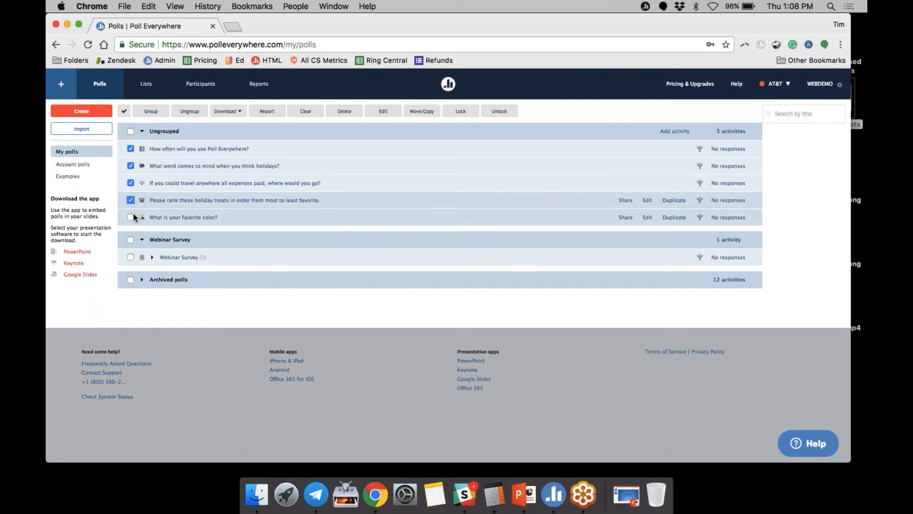
pyautogui.click(130, 217)
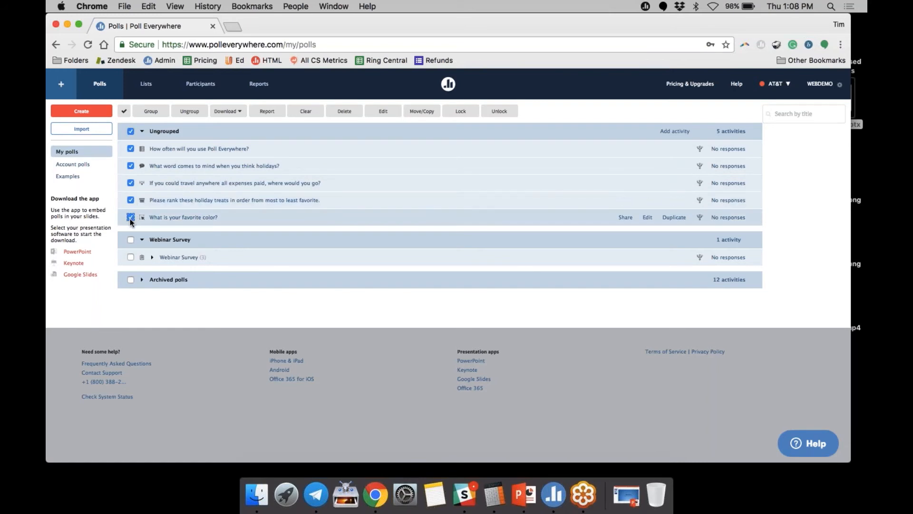
pyautogui.click(147, 114)
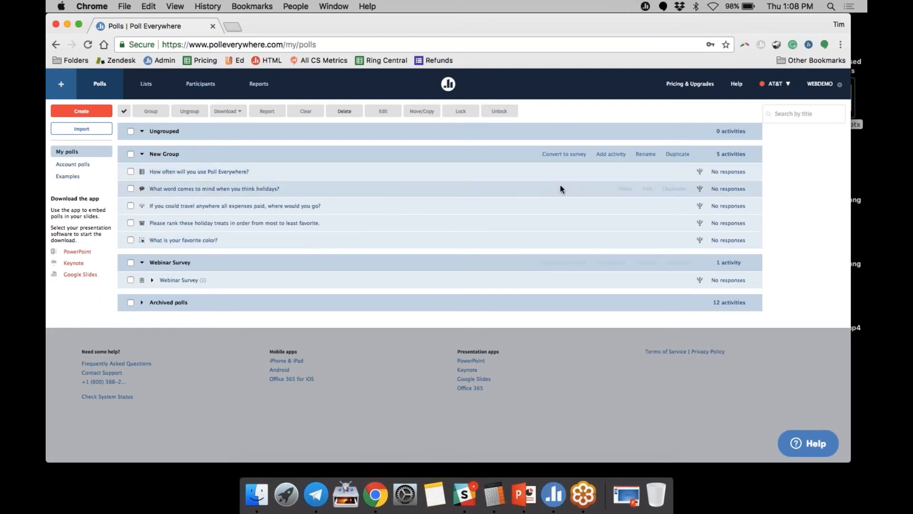
# Rename the new group of activities as "Webinar Polls 12/14".
pyautogui.click(652, 156)
pyautogui.moveTo(389, 267); pyautogui.dragTo(345, 271)
pyautogui.write('Webinar Polls 12/14')
pyautogui.click(528, 297)
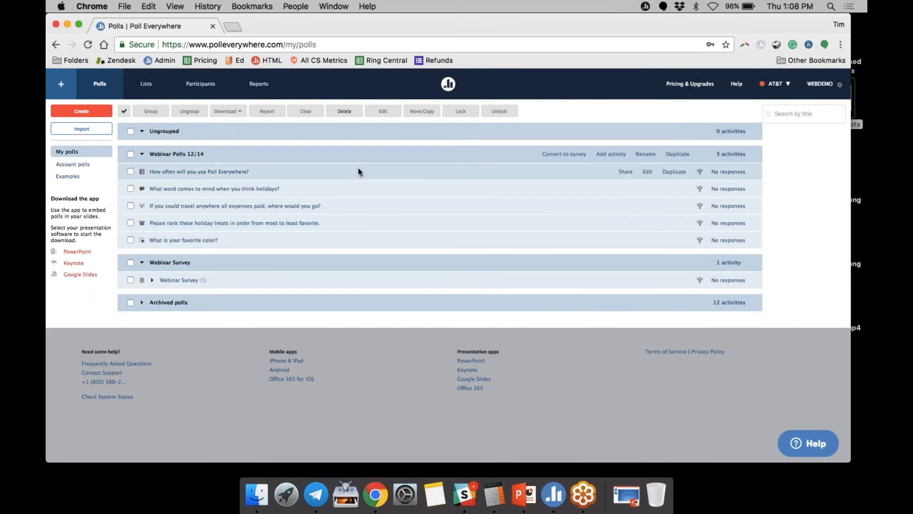
# Open the "How often will you use Poll Everywhere?" poll and review its response methods, audience restriction and response settings.
pyautogui.click(192, 174)
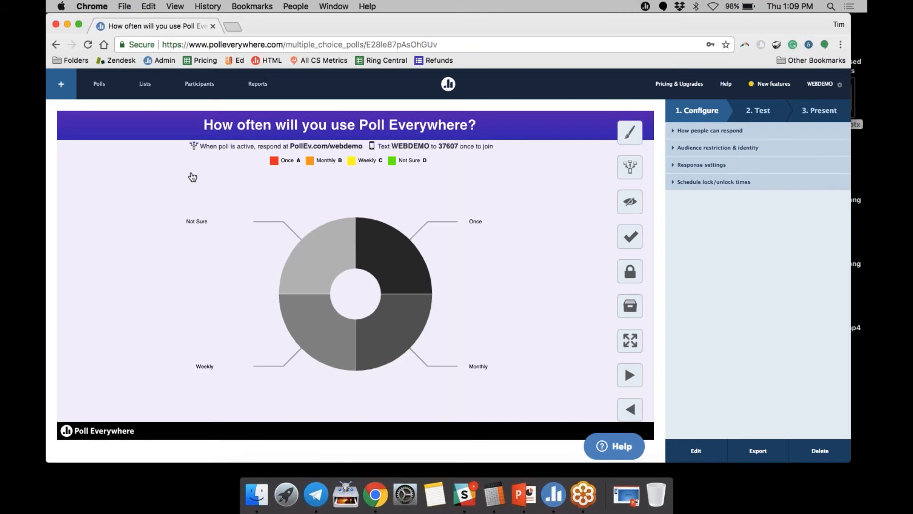
pyautogui.click(707, 131)
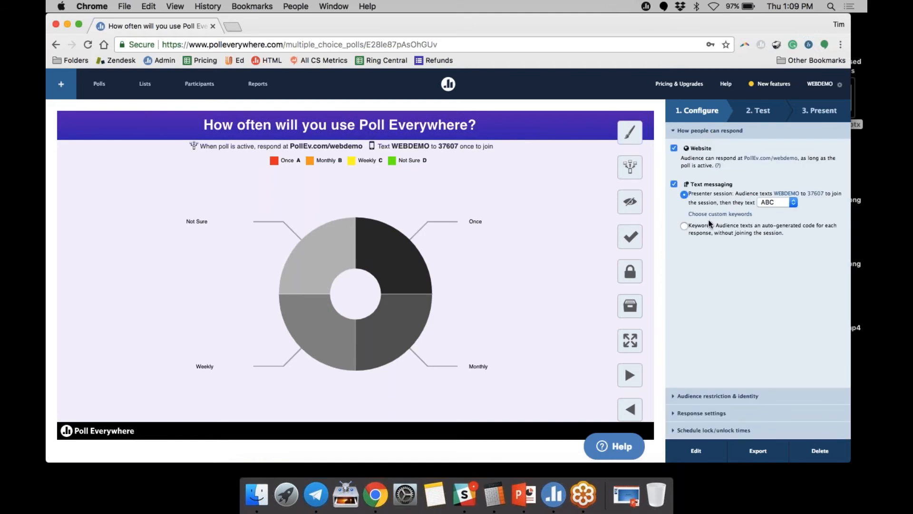
pyautogui.click(707, 397)
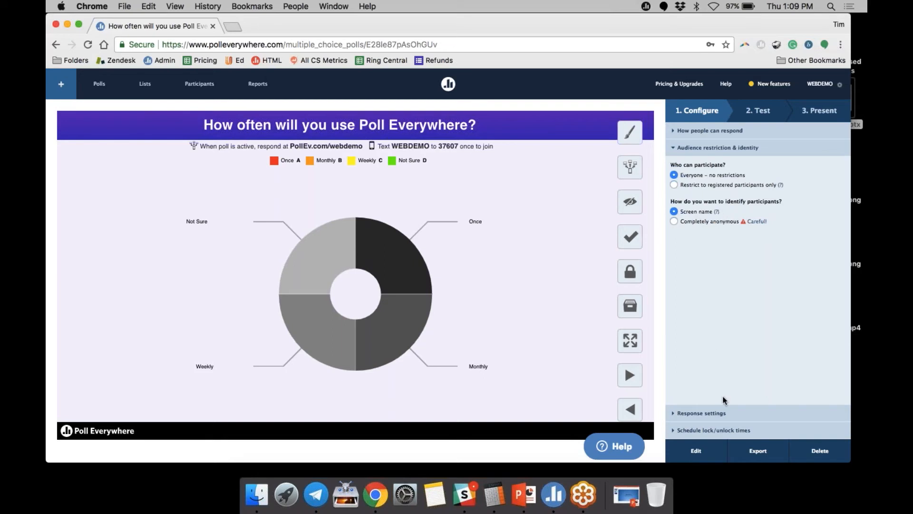
pyautogui.click(699, 413)
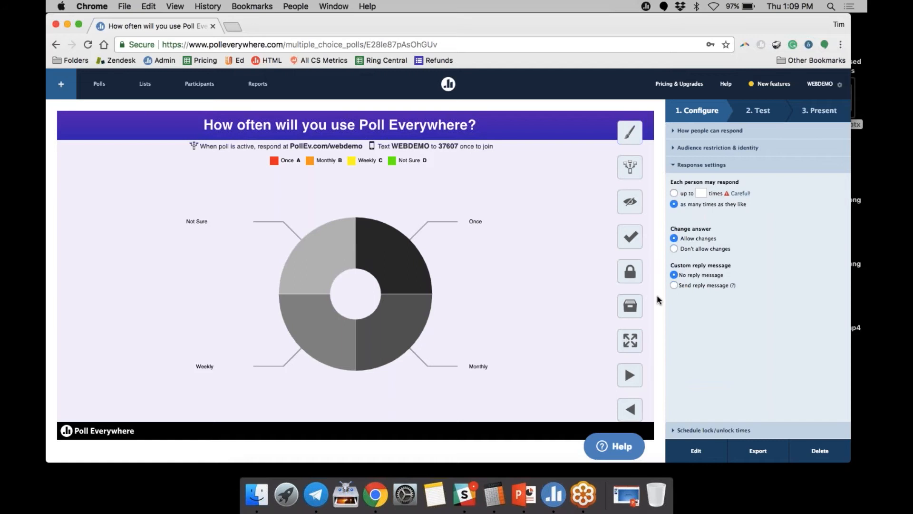
# Preview the poll's results as a bar chart and a column chart, return to the donut chart, and look over its visual settings.
pyautogui.click(632, 131)
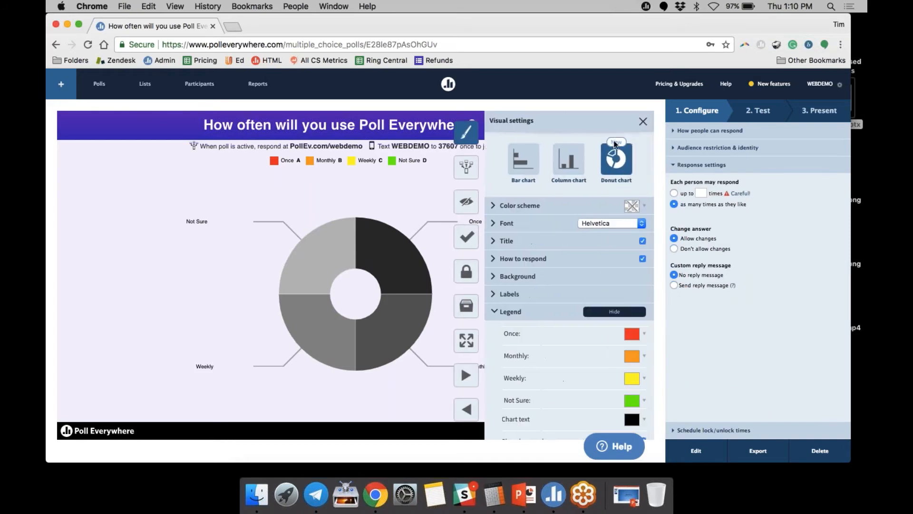
pyautogui.click(519, 167)
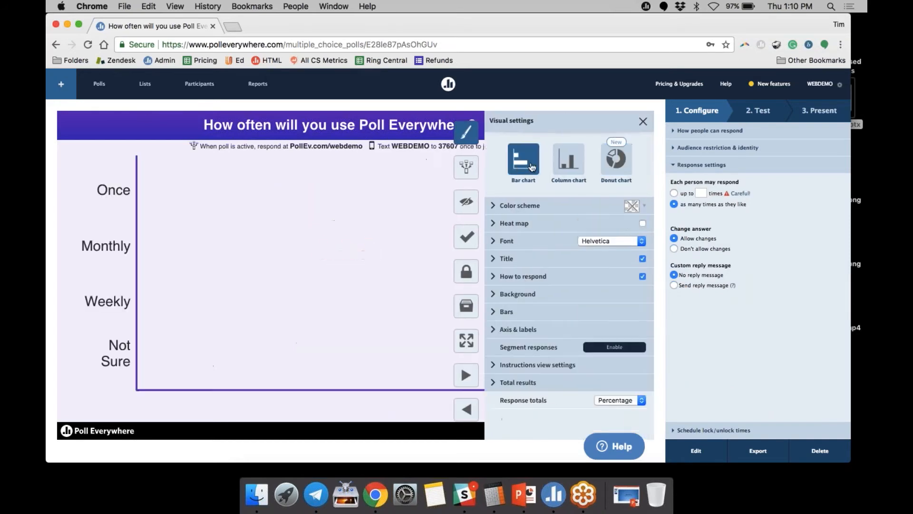
pyautogui.click(583, 166)
pyautogui.click(616, 159)
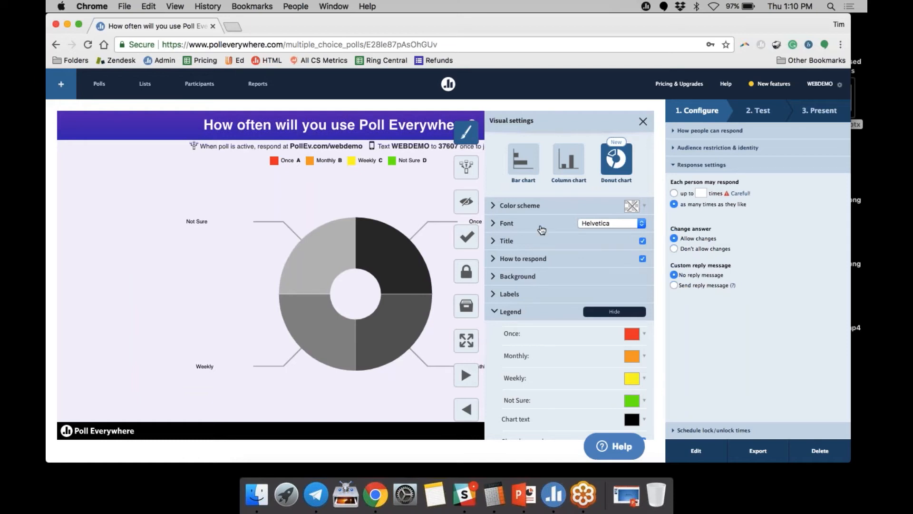
pyautogui.scroll(-3, 605, 291)
pyautogui.scroll(3, 550, 325)
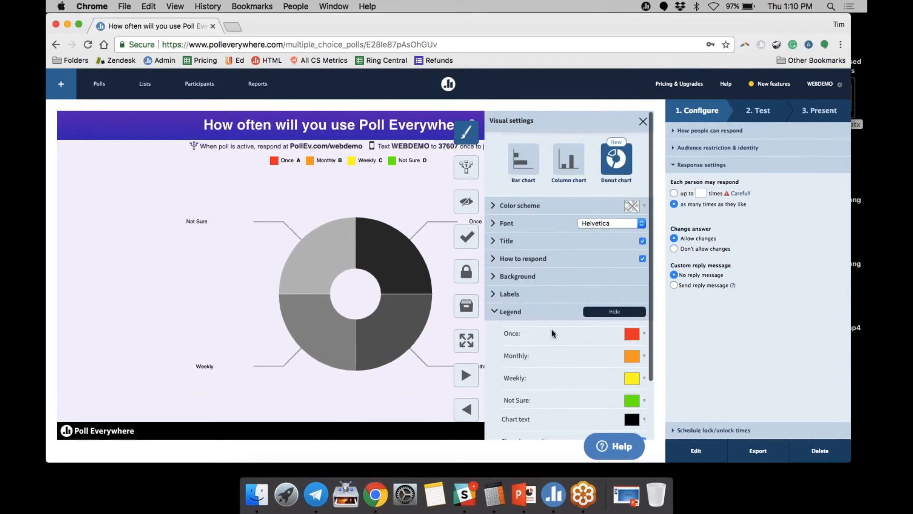
# Close the visual settings and present the "How often will you use Poll Everywhere?" poll in full screen.
pyautogui.click(643, 121)
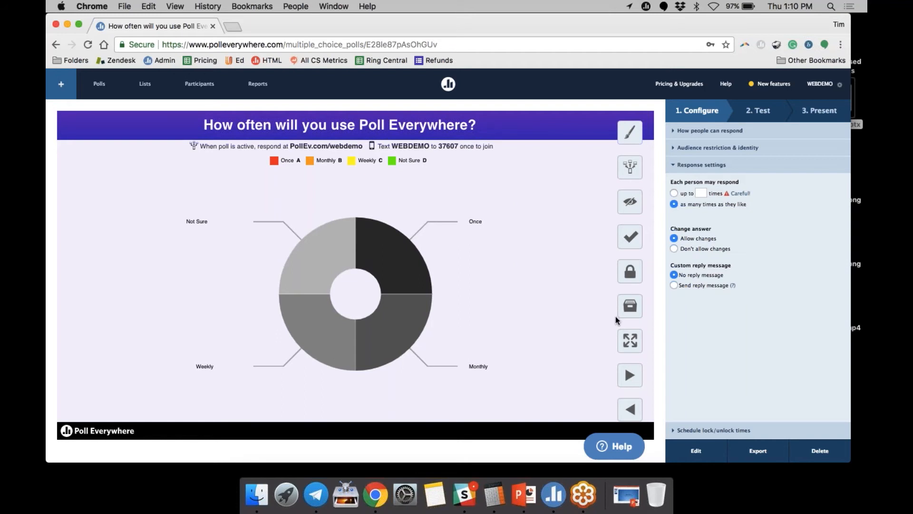
pyautogui.click(630, 340)
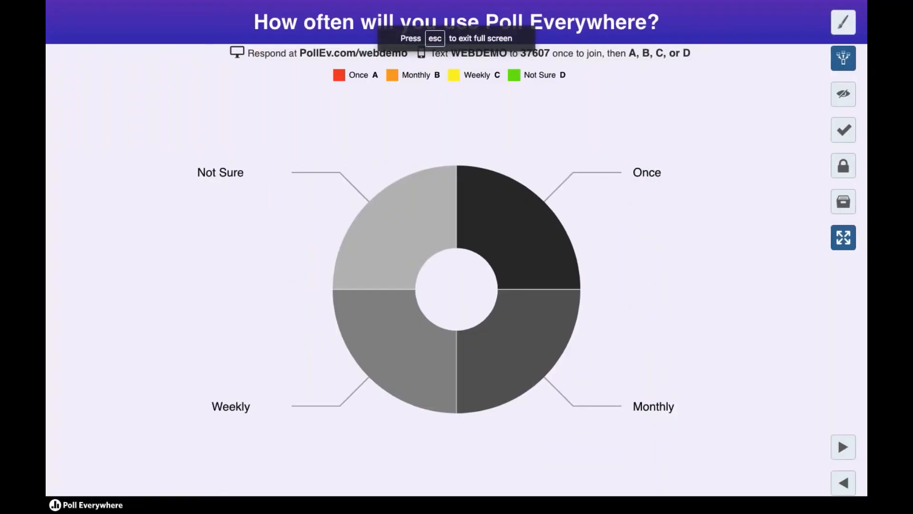
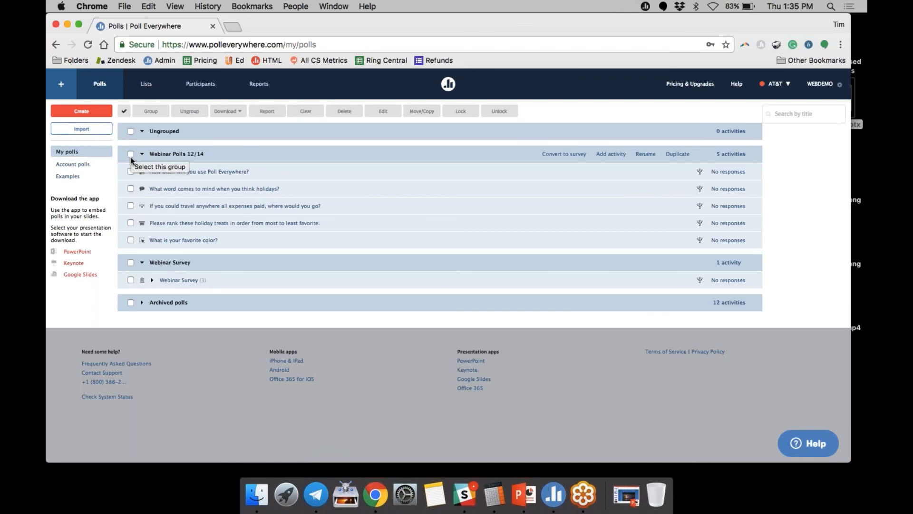
# Create an Executive summary report covering all activities in the "Webinar Polls 12/14" group.
pyautogui.click(131, 155)
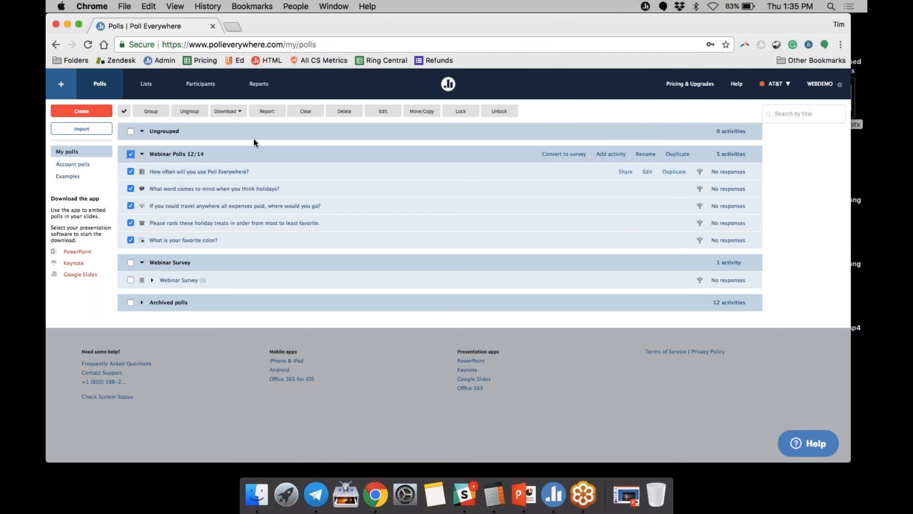
pyautogui.click(267, 113)
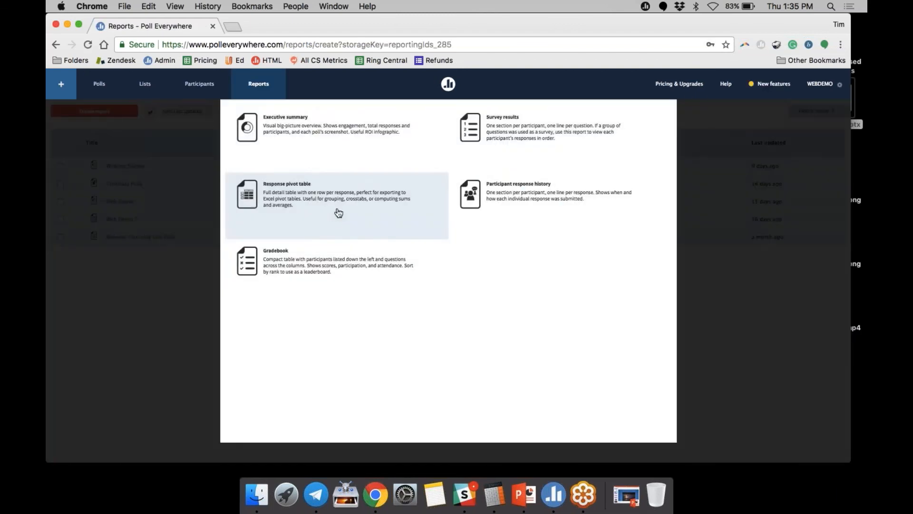
pyautogui.click(323, 168)
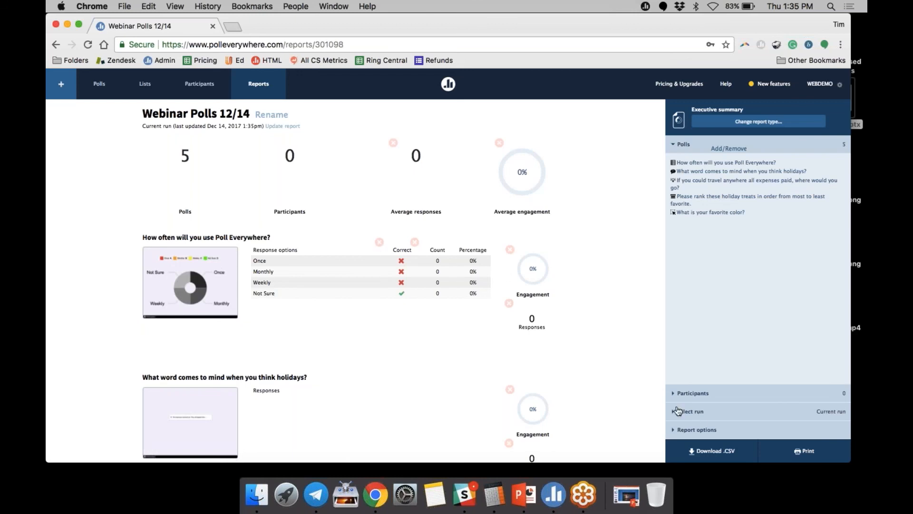
# Set the report to the shared run "Webinar From Web" and look through the results of its polls.
pyautogui.click(691, 412)
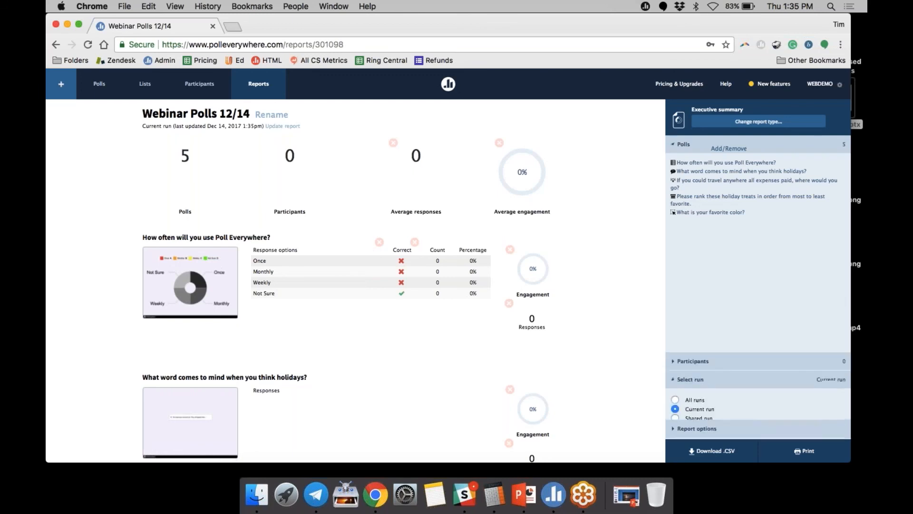
pyautogui.click(676, 221)
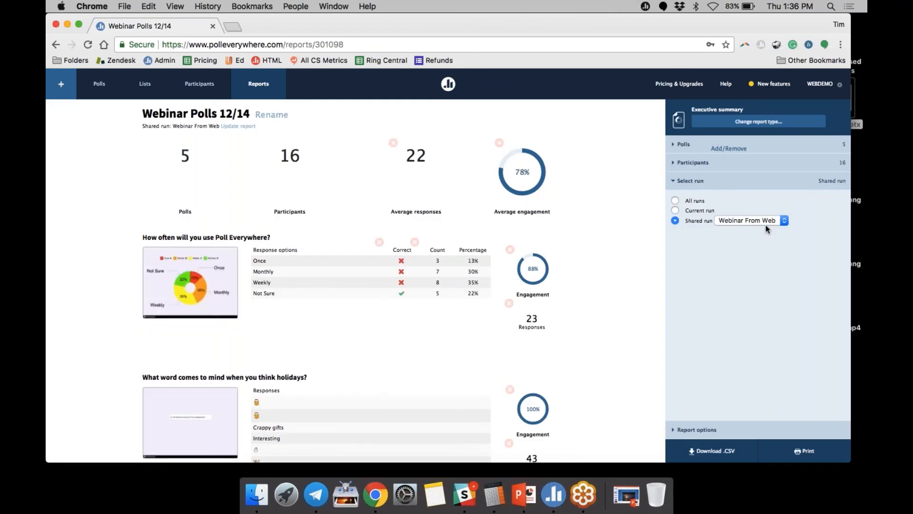
pyautogui.scroll(-20, 407, 196)
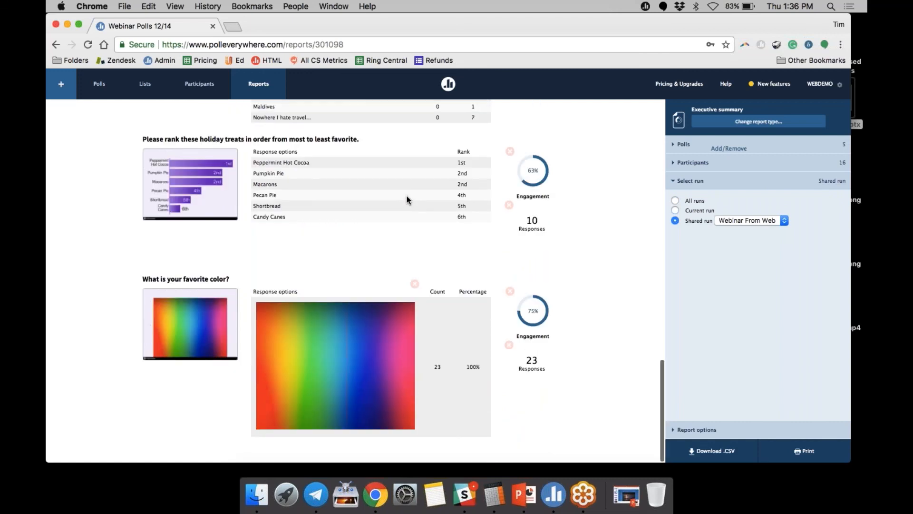
# Compare the report's results for the shared run "Webinar From PPT" and for all runs, then return to the shared run "Webinar From Web".
pyautogui.scroll(20, 407, 195)
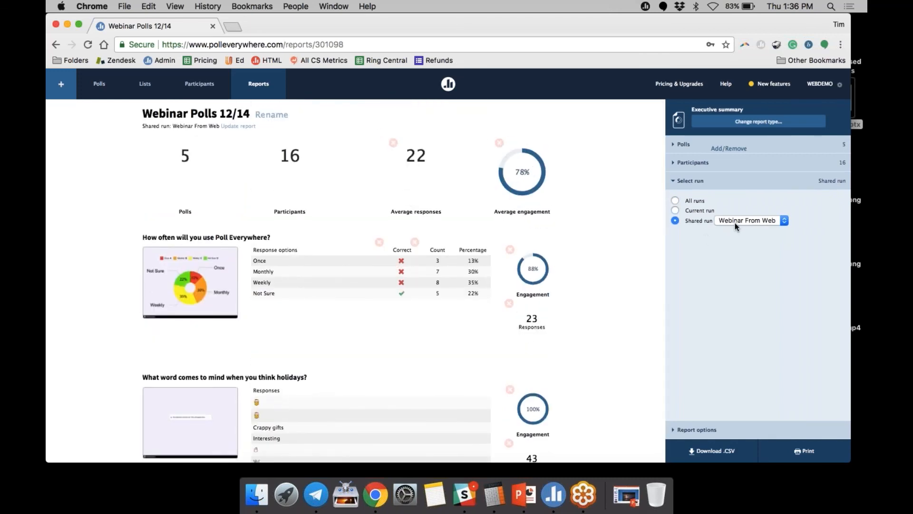
pyautogui.click(735, 221)
pyautogui.click(736, 229)
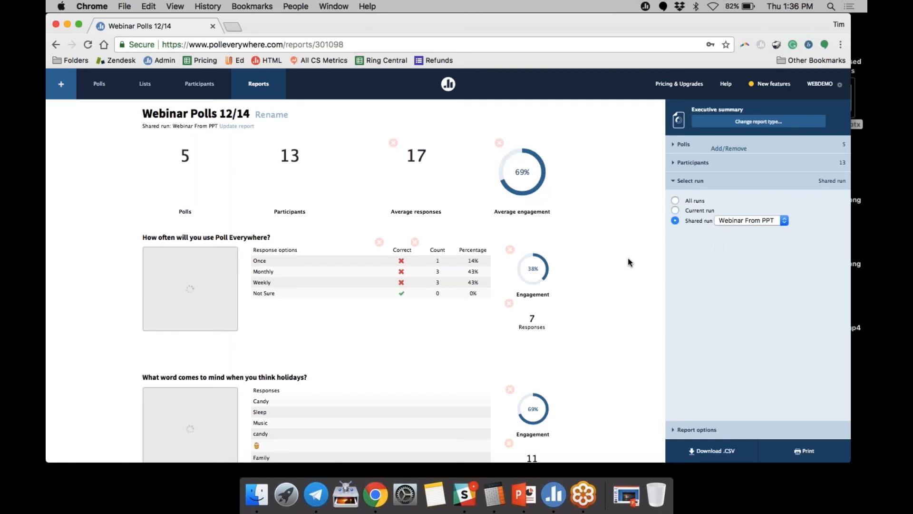
pyautogui.click(674, 201)
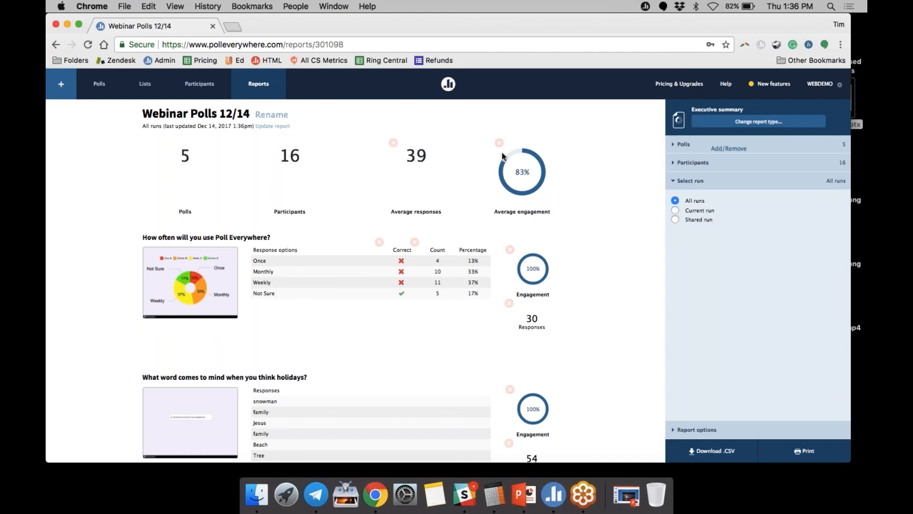
pyautogui.click(675, 219)
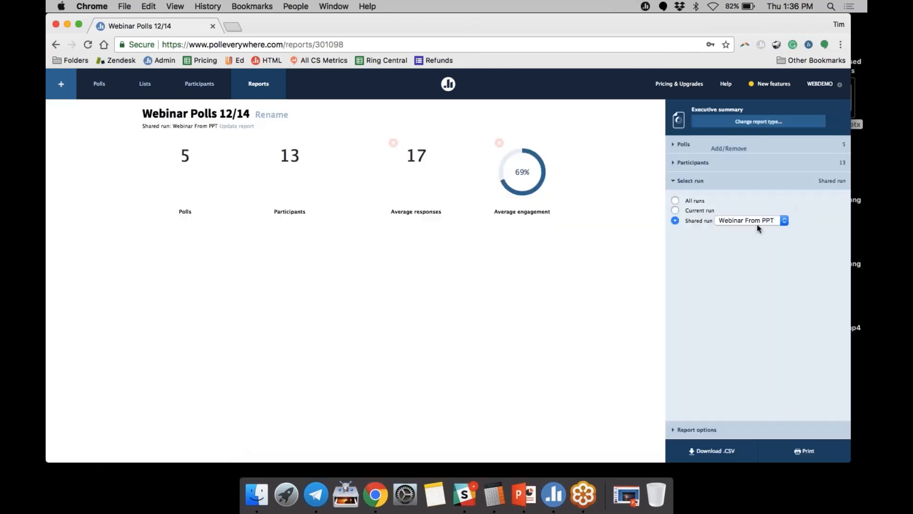
pyautogui.click(757, 222)
pyautogui.click(750, 212)
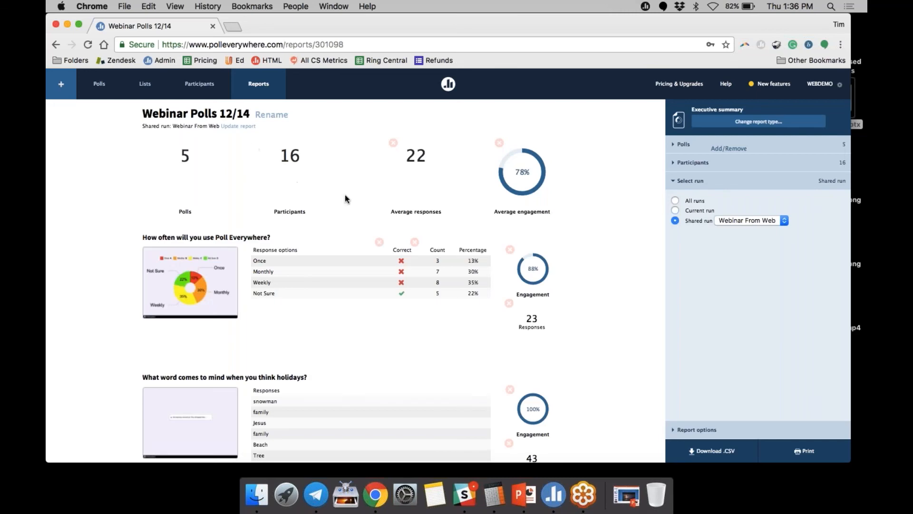
# Set the report's audience size to 25 and review the engagement of each poll throughout the report.
pyautogui.click(716, 164)
pyautogui.click(831, 189)
pyautogui.write('25')
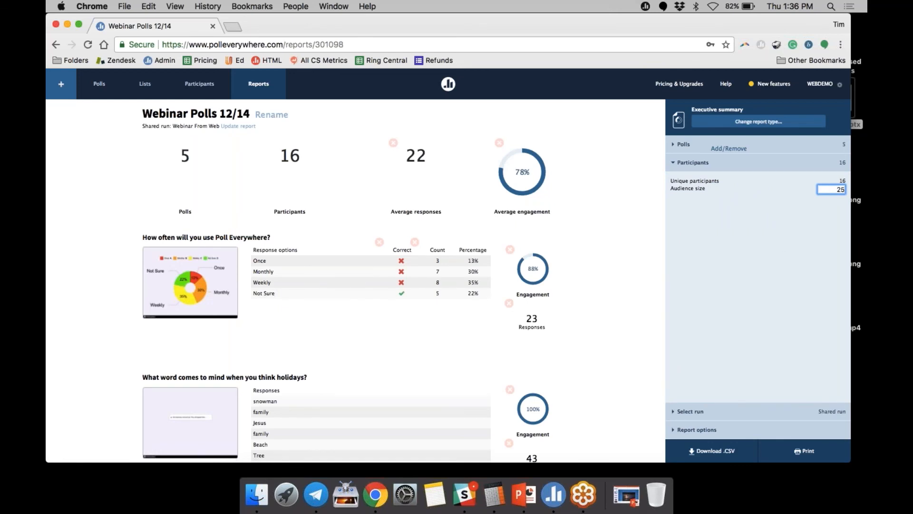
pyautogui.click(645, 308)
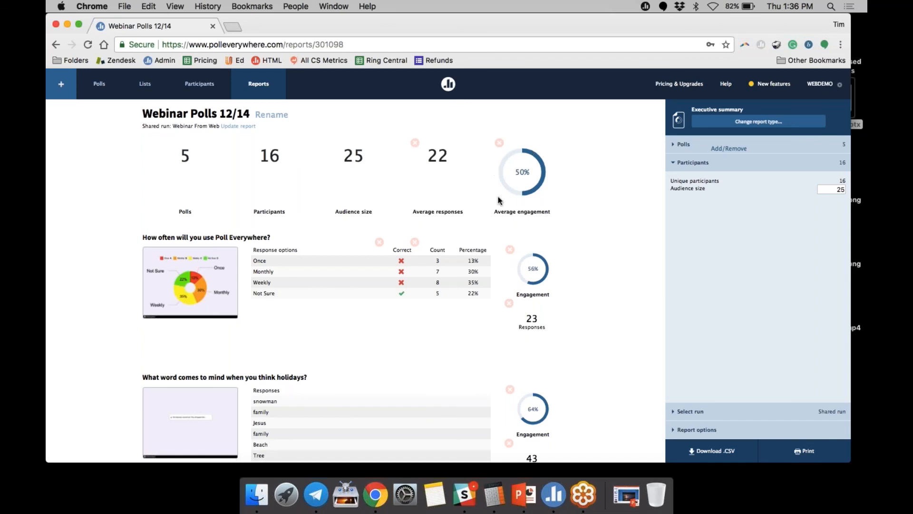
pyautogui.scroll(-5, 599, 295)
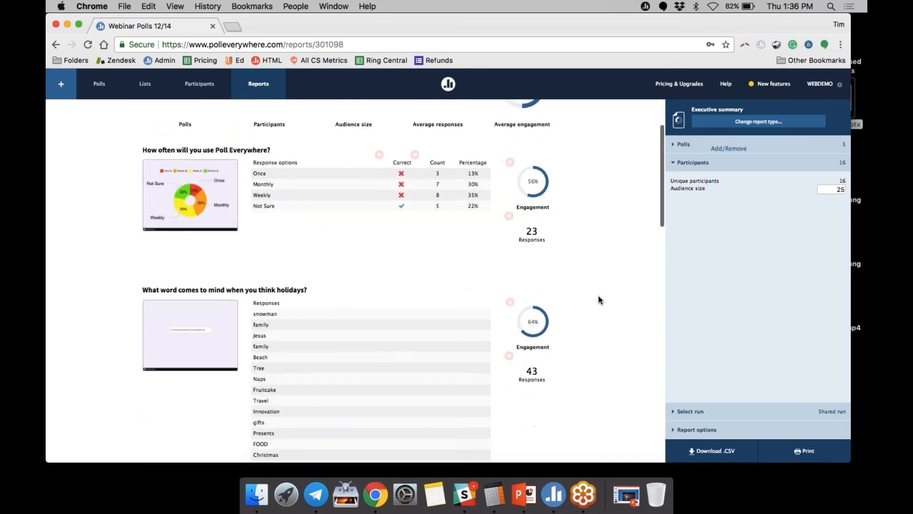
pyautogui.scroll(-15, 555, 261)
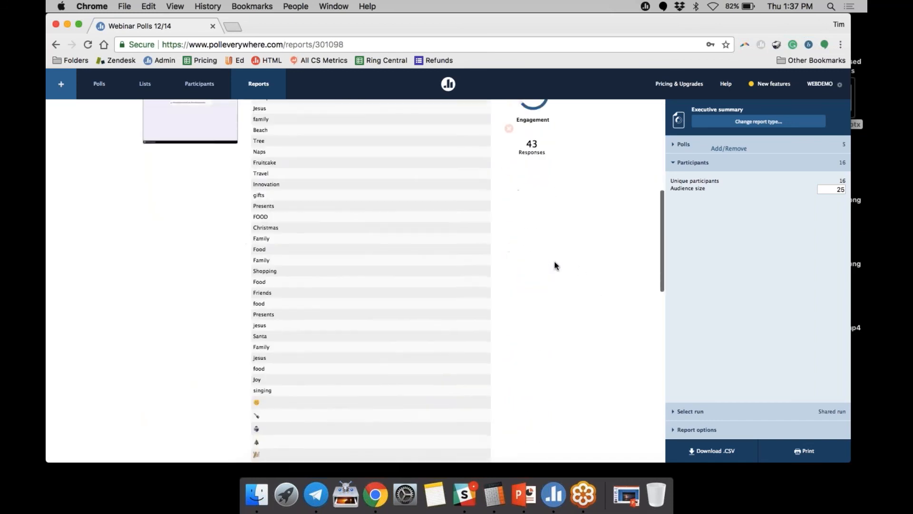
pyautogui.scroll(-11, 555, 261)
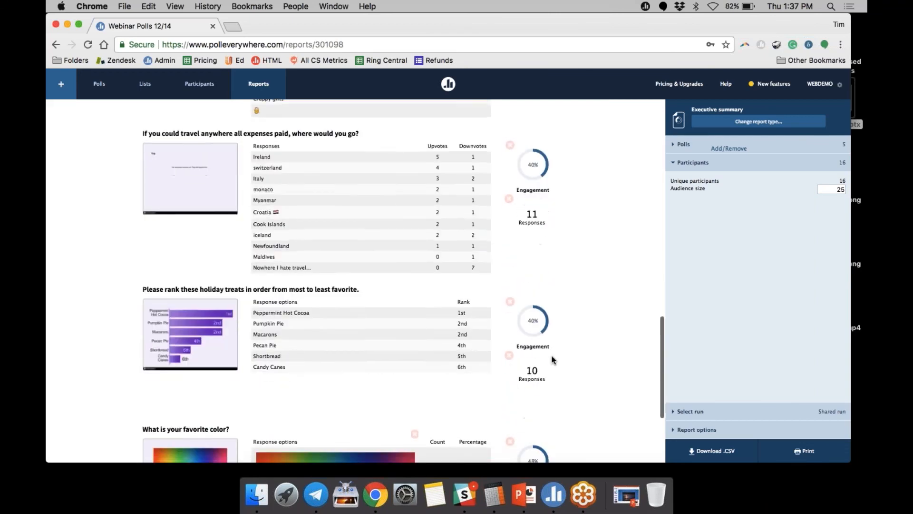
pyautogui.scroll(20, 553, 359)
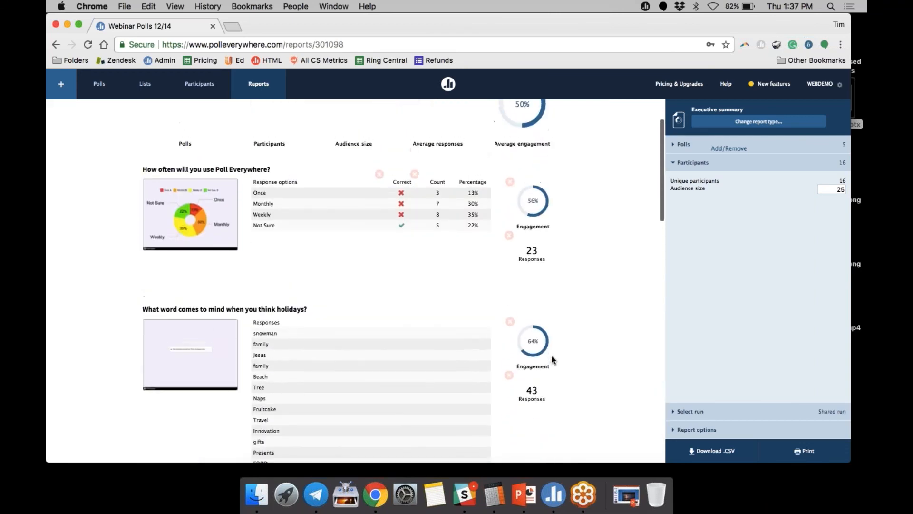
pyautogui.scroll(3, 552, 358)
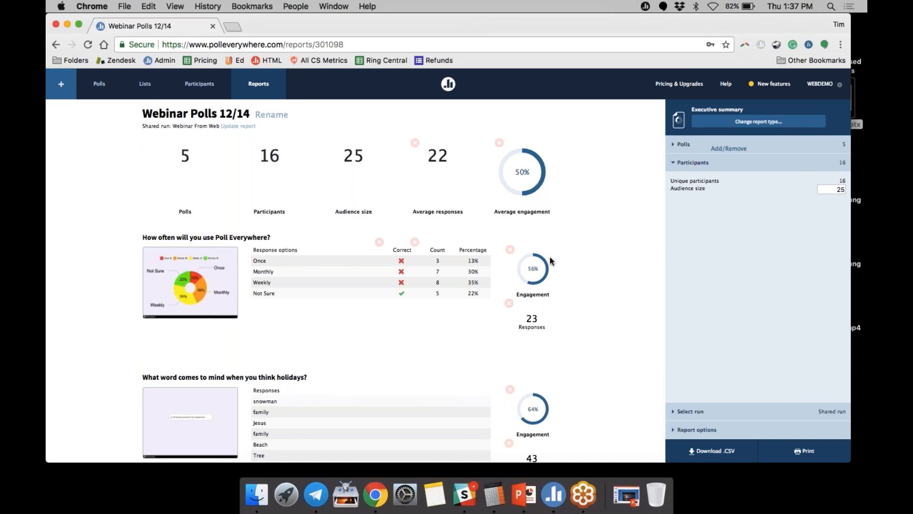
# Change the report type to Gradebook and check the available sorting options without choosing another one.
pyautogui.click(735, 128)
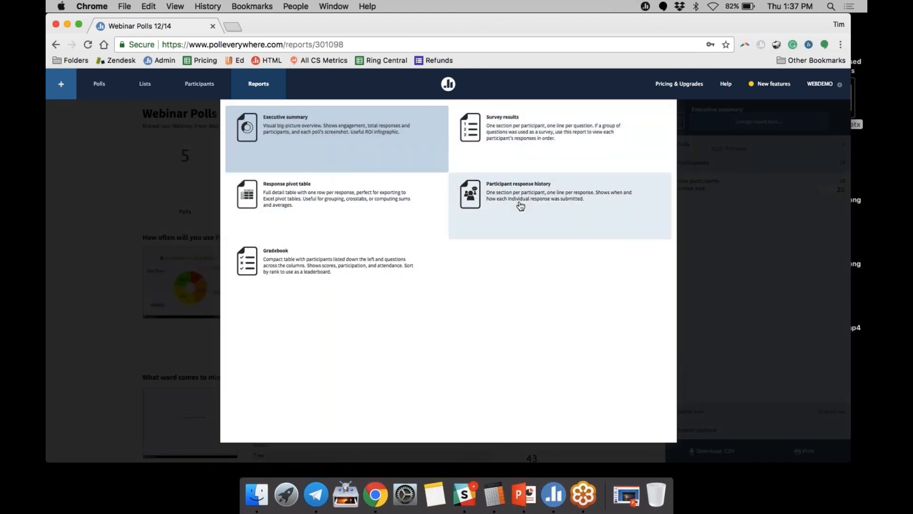
pyautogui.click(286, 256)
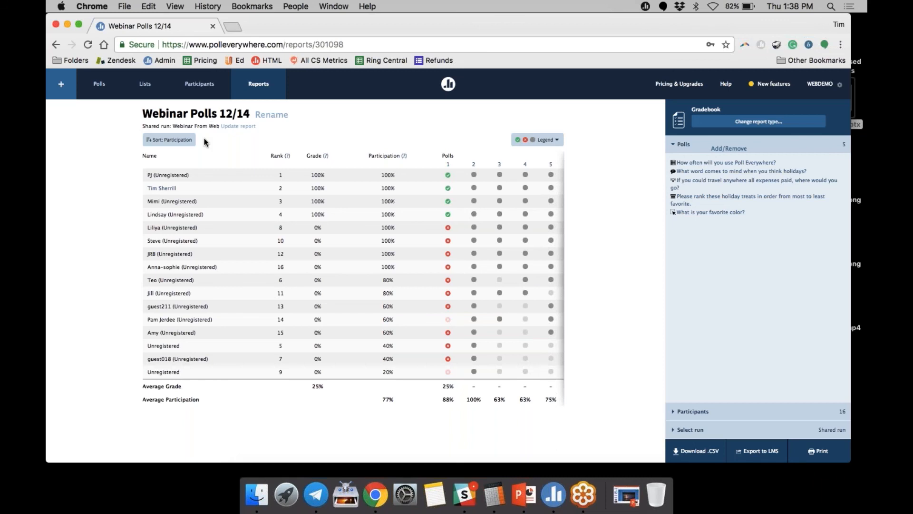
pyautogui.click(159, 141)
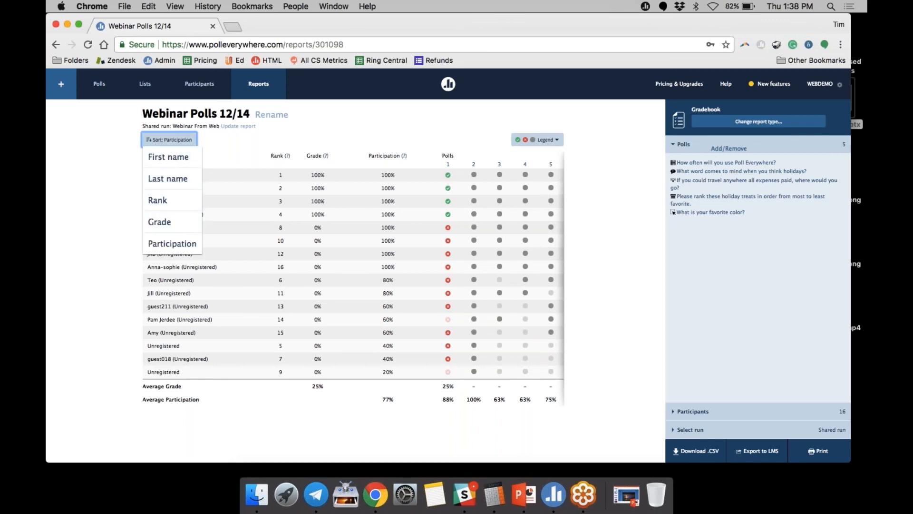
pyautogui.click(286, 140)
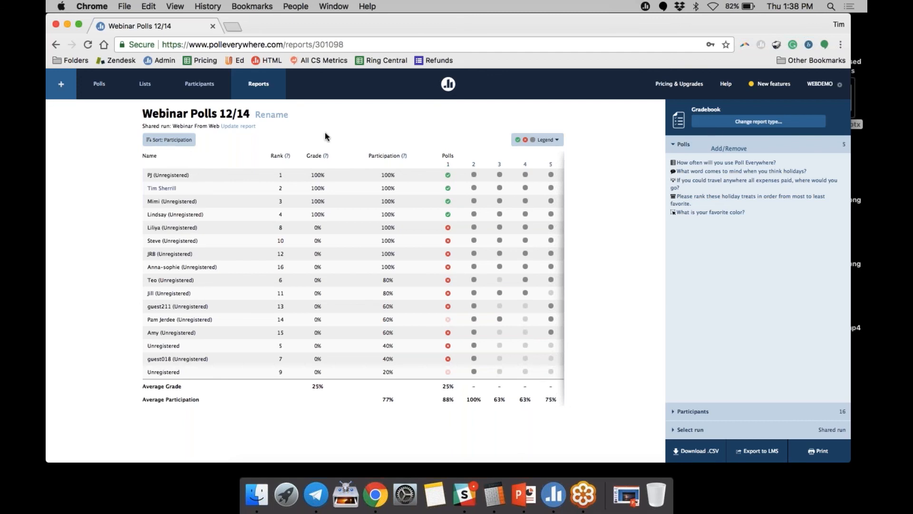
# Change the report type to Participant response history and look through the first participant's responses.
pyautogui.click(742, 122)
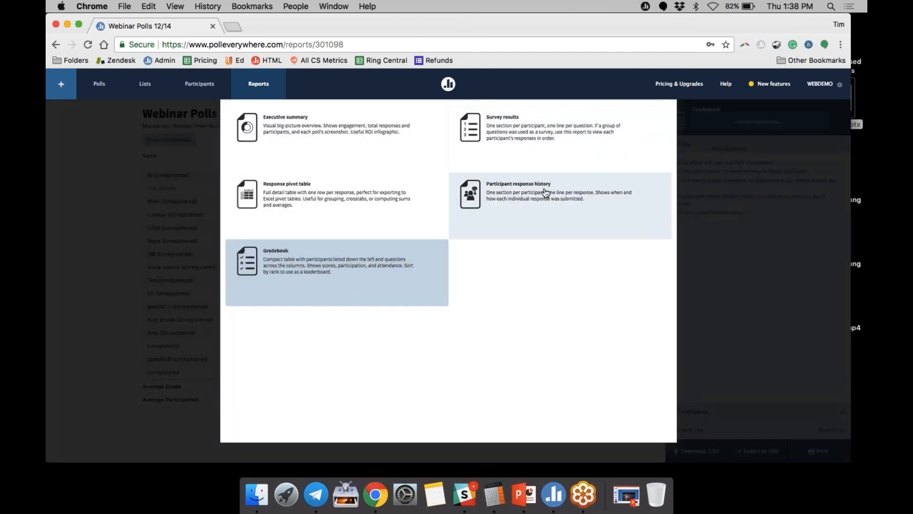
pyautogui.click(545, 193)
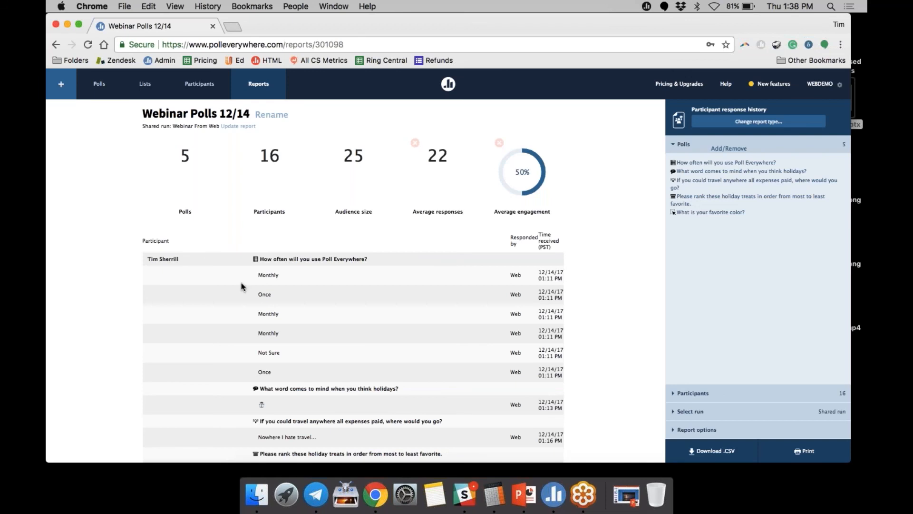
pyautogui.scroll(-5, 284, 292)
pyautogui.scroll(3, 298, 292)
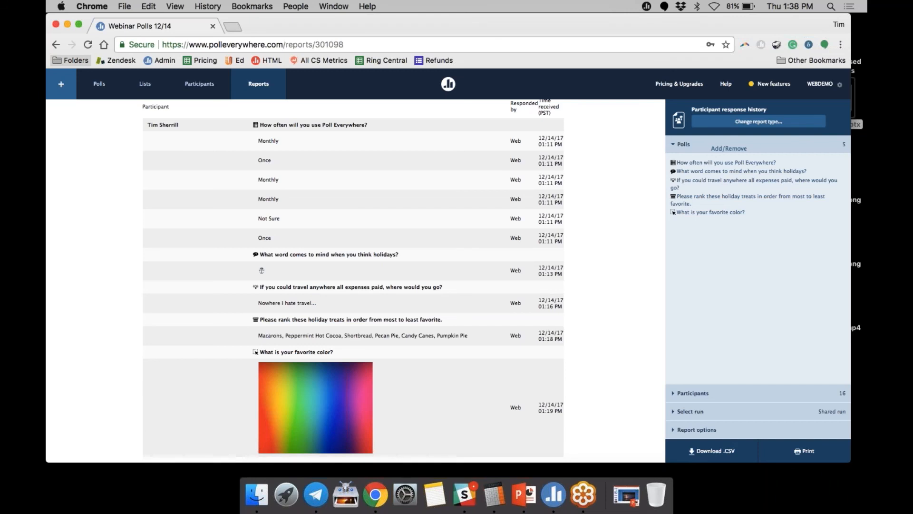
# Return to the list of reports, and select and deselect the "Webinar Polls 12/14" report.
pyautogui.click(271, 92)
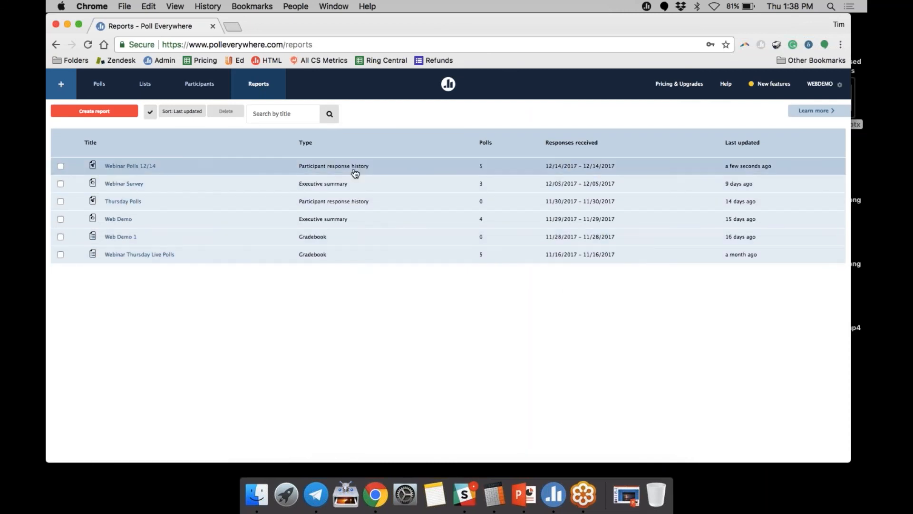
pyautogui.click(60, 166)
pyautogui.click(60, 167)
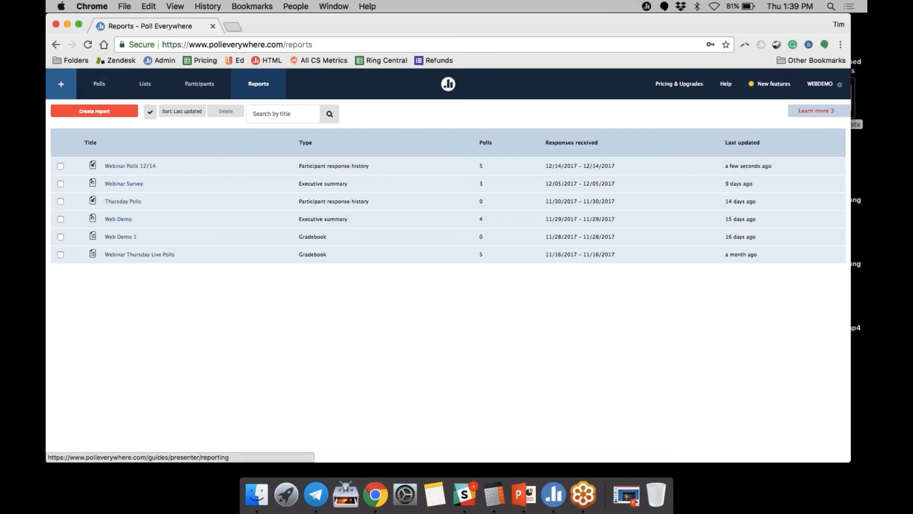
# Open the account's own settings and look over the personal info, including the username and contact fields.
pyautogui.click(840, 86)
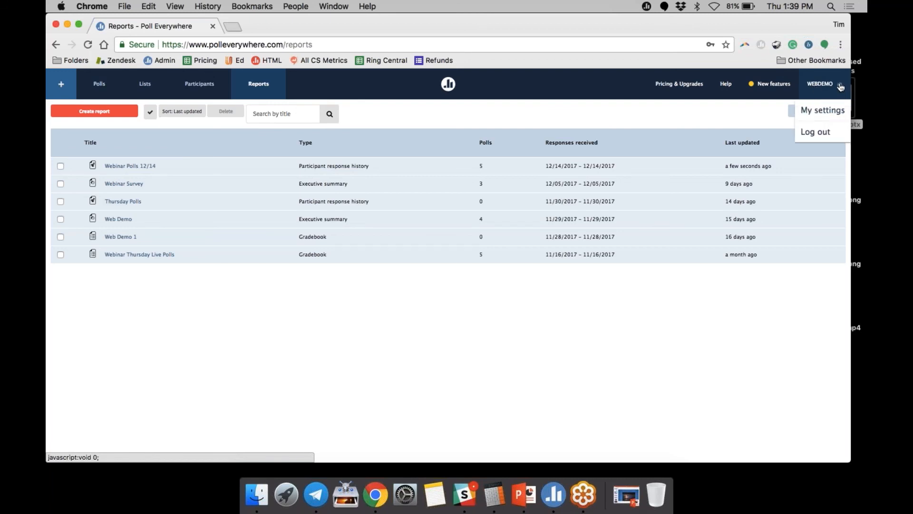
pyautogui.click(817, 112)
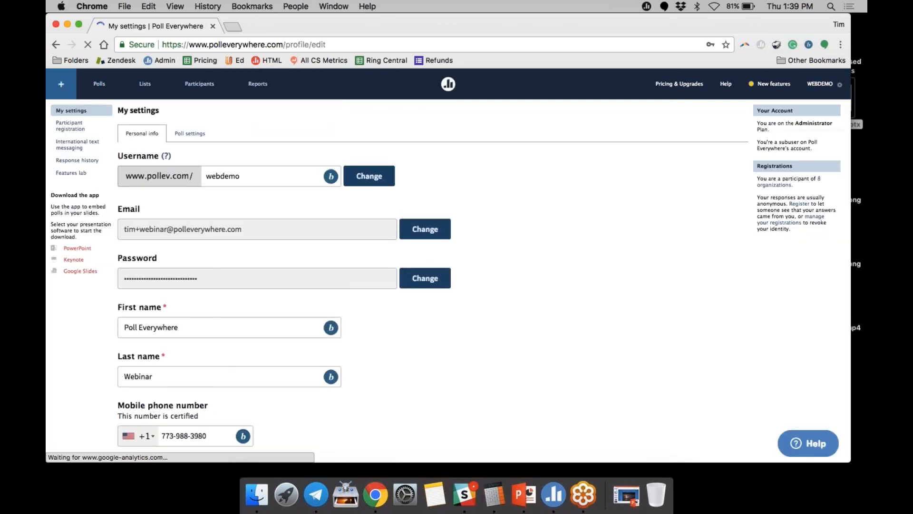
pyautogui.click(241, 177)
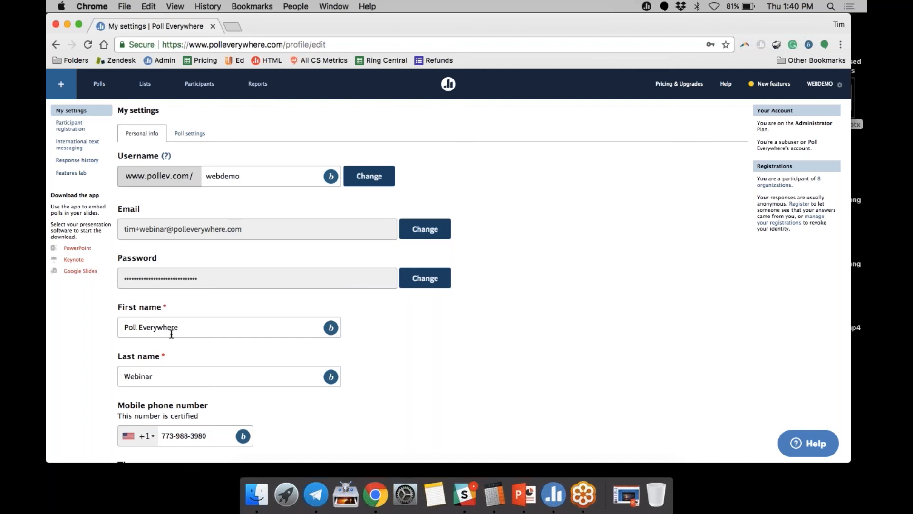
pyautogui.scroll(-2, 171, 334)
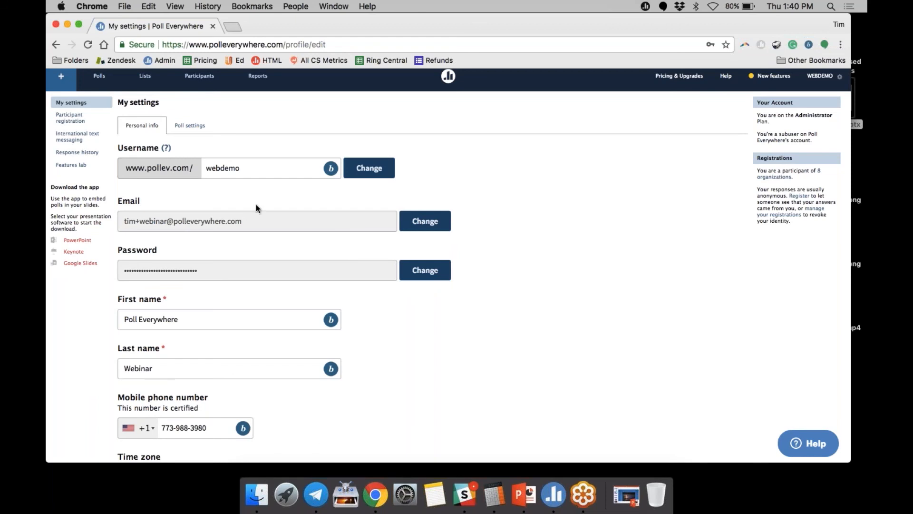
pyautogui.scroll(-5, 256, 207)
pyautogui.scroll(5, 255, 206)
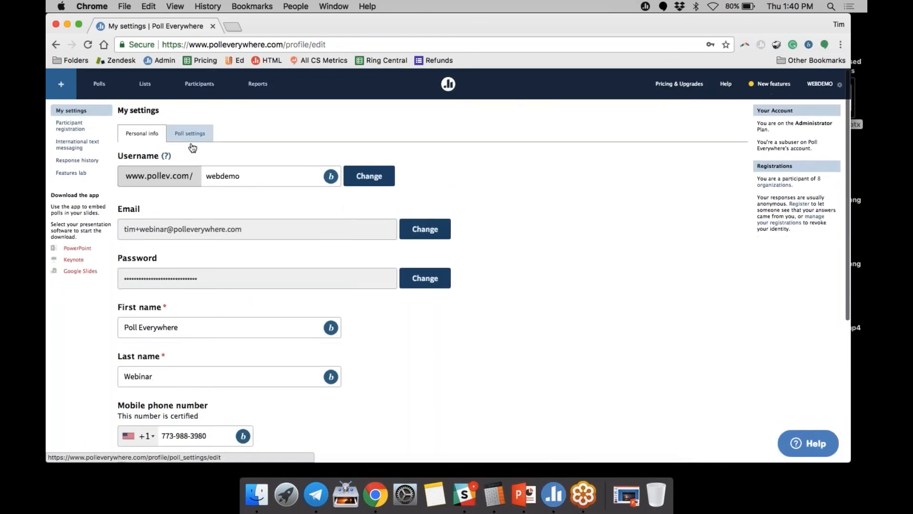
# Open the poll settings, show the choices for changing the template poll, and check how long activated polls can stick around, keeping 3 hours.
pyautogui.click(186, 137)
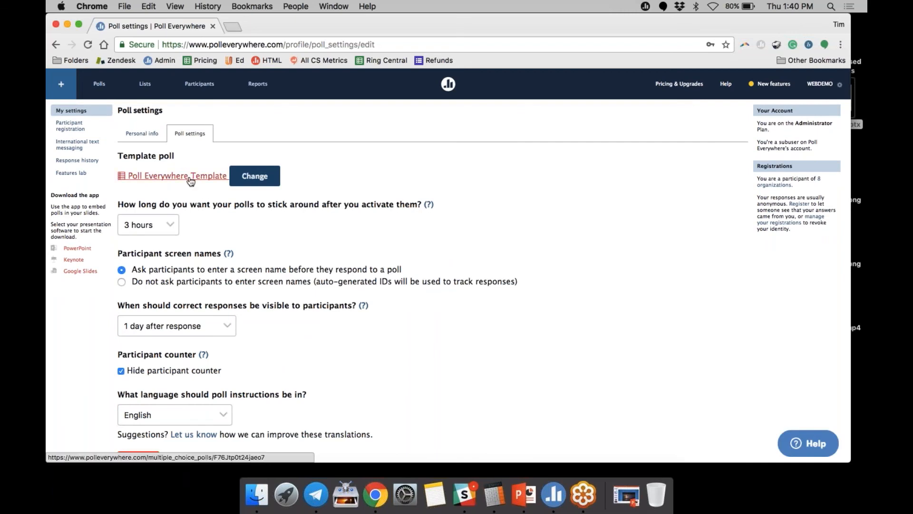
pyautogui.click(254, 176)
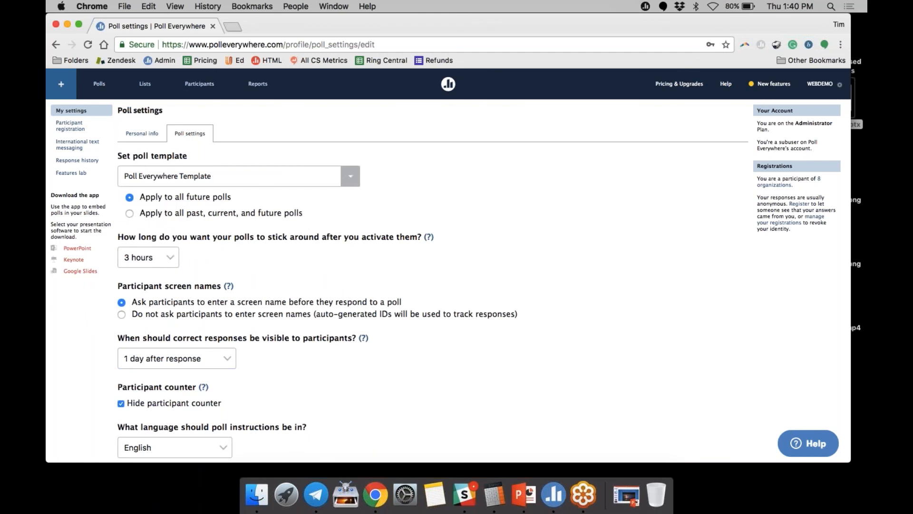
pyautogui.click(149, 257)
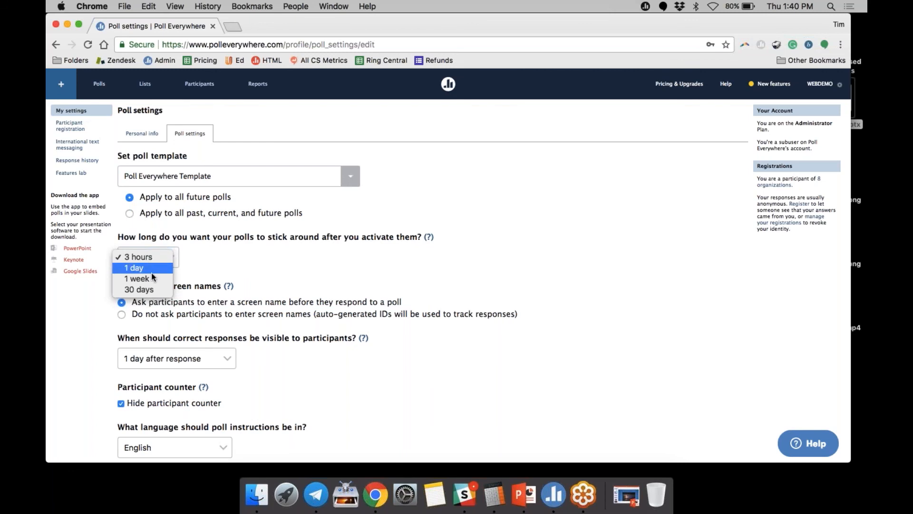
pyautogui.click(158, 255)
# Look over the remaining poll settings and the languages available for poll instructions, keeping English.
pyautogui.scroll(-3, 190, 278)
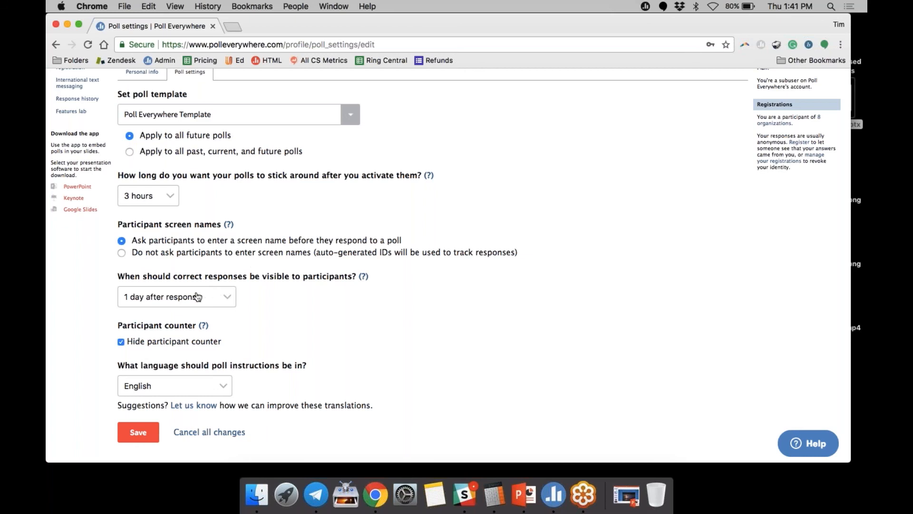
pyautogui.scroll(3, 198, 297)
pyautogui.scroll(-5, 190, 290)
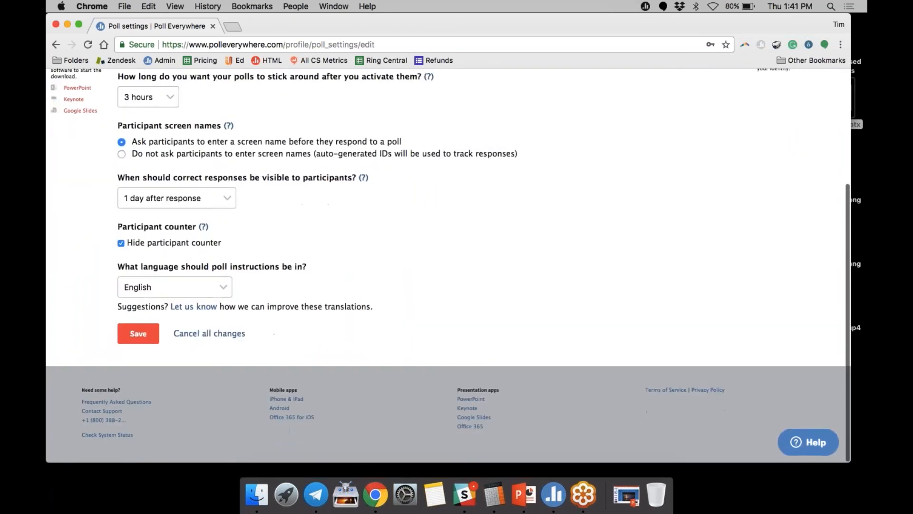
pyautogui.click(218, 287)
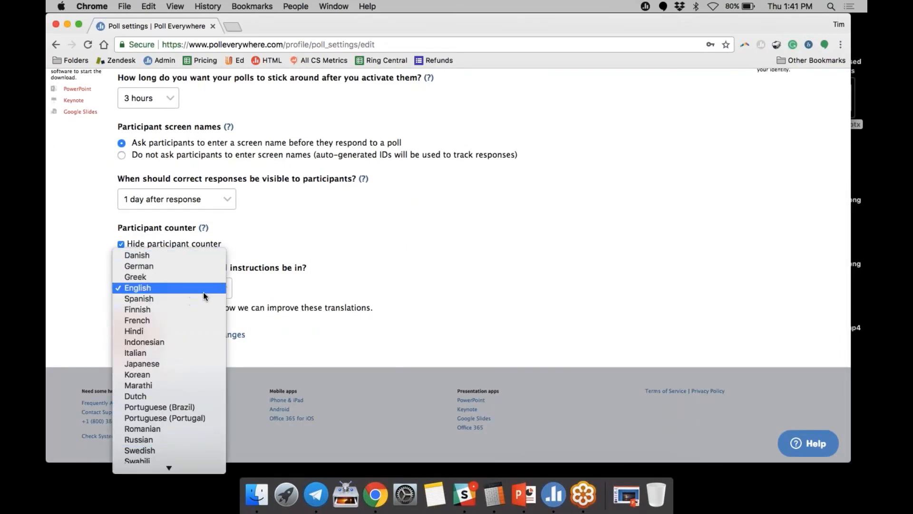
pyautogui.click(204, 291)
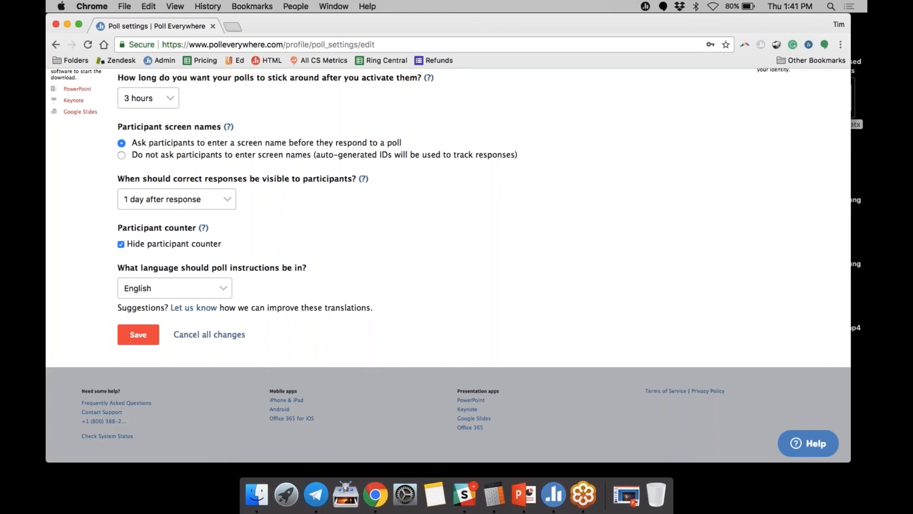
# Open the international text messaging settings and look over the coverage areas with their phone numbers and details.
pyautogui.scroll(5, 102, 218)
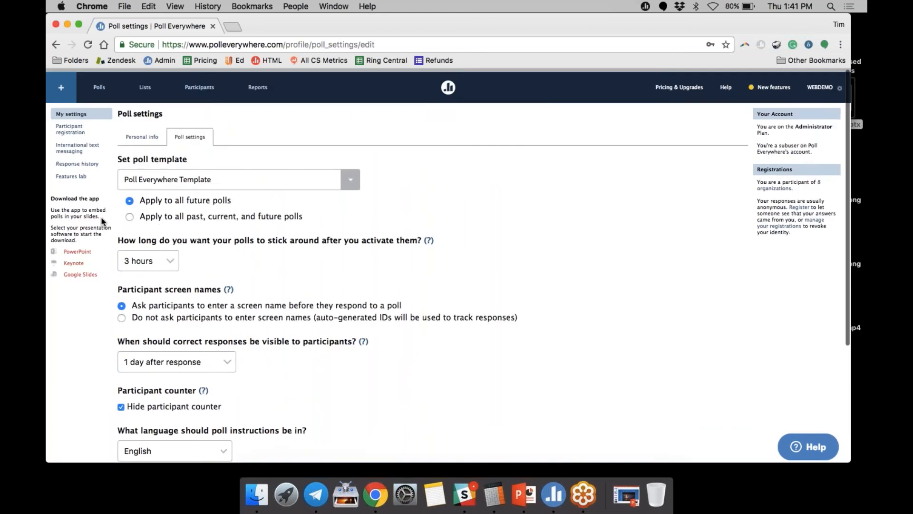
pyautogui.click(71, 149)
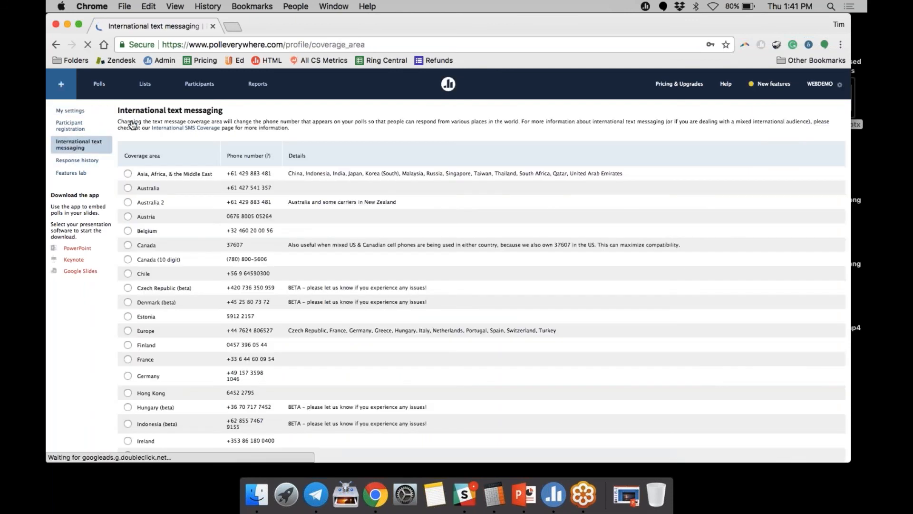
pyautogui.scroll(-3, 325, 128)
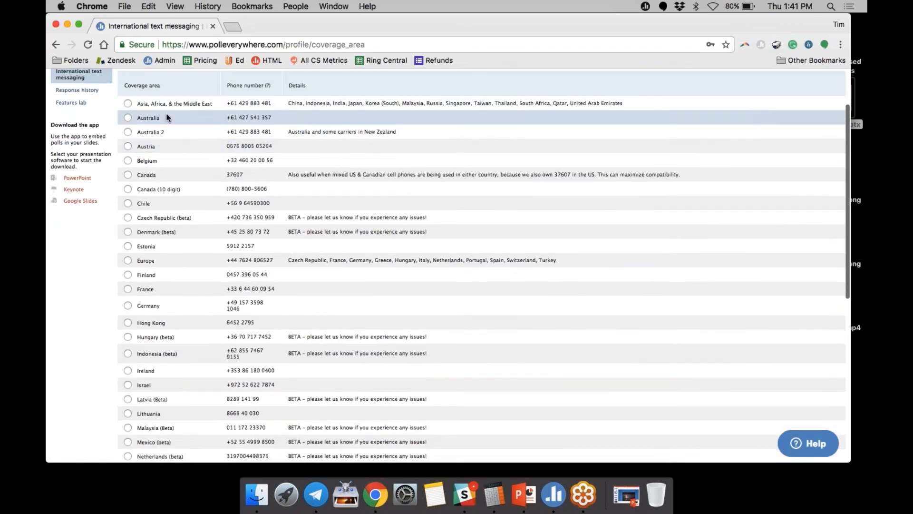
pyautogui.scroll(-6, 187, 239)
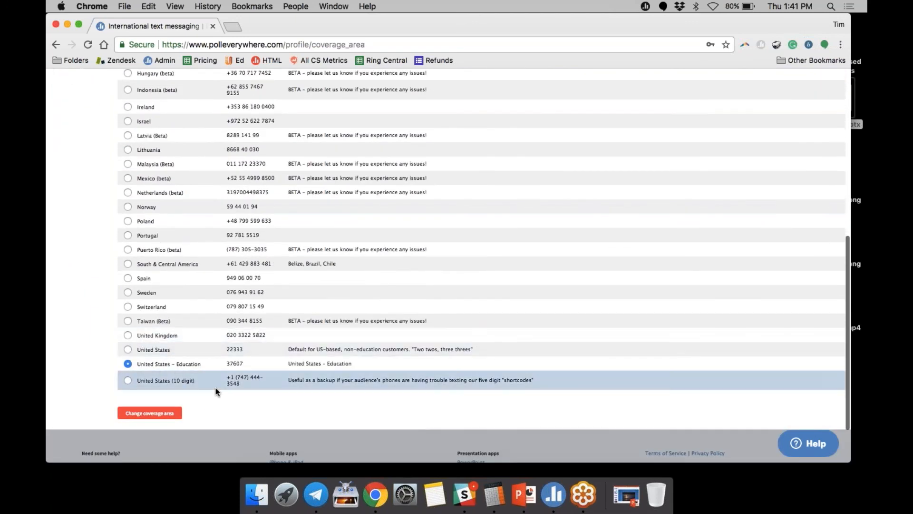
pyautogui.scroll(10, 216, 387)
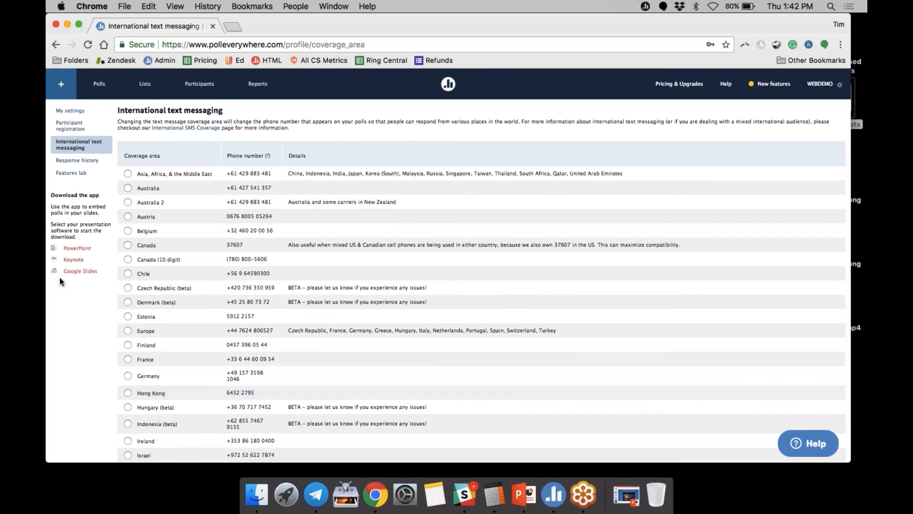
# Open the Features lab and look over the experimental features, from poll sorting and donut charts to weighted grading and disabling duplicate responses.
pyautogui.click(75, 174)
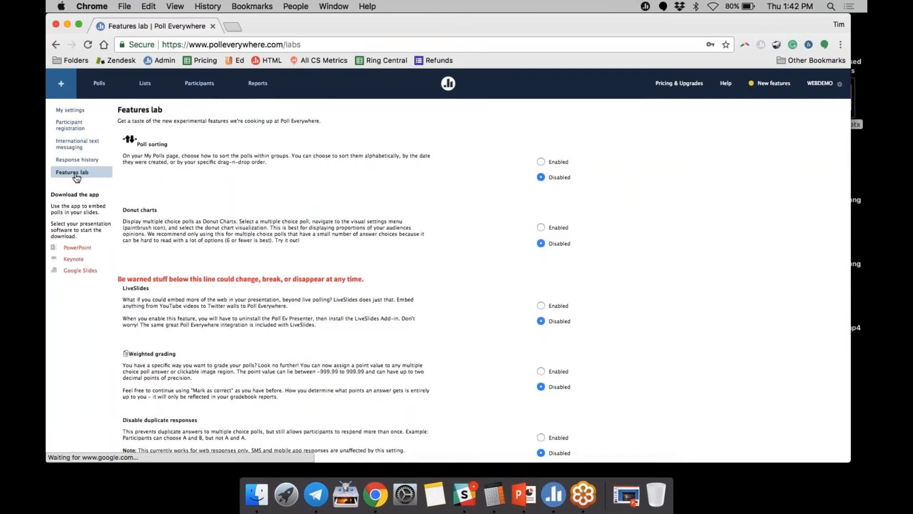
pyautogui.scroll(-2, 214, 183)
pyautogui.scroll(-3, 213, 183)
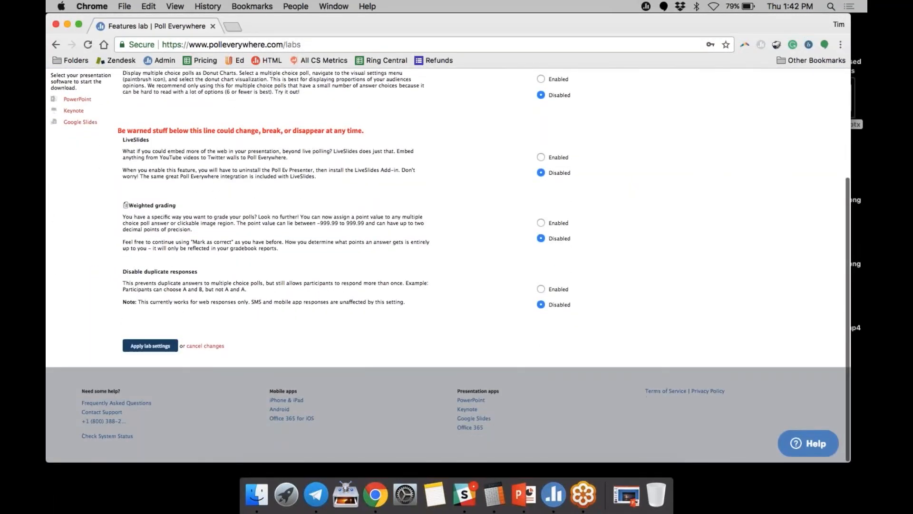
pyautogui.scroll(3, 219, 195)
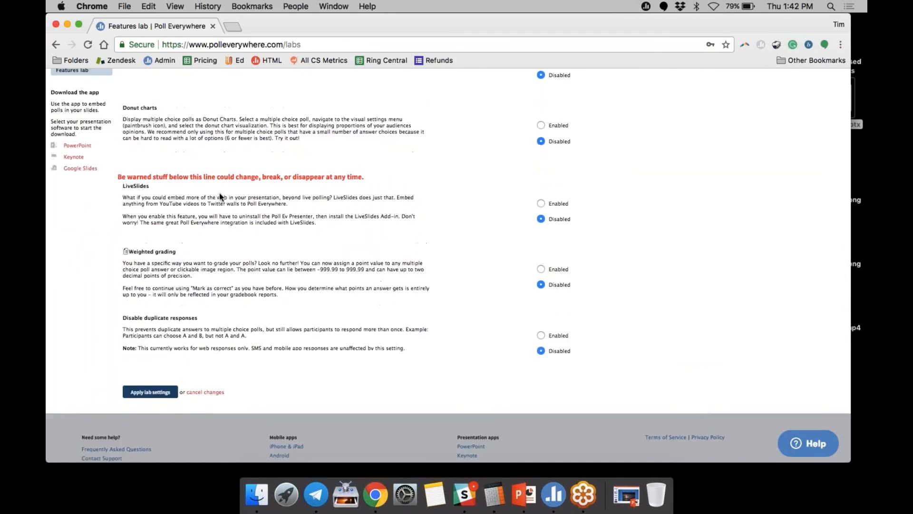
pyautogui.scroll(2, 220, 196)
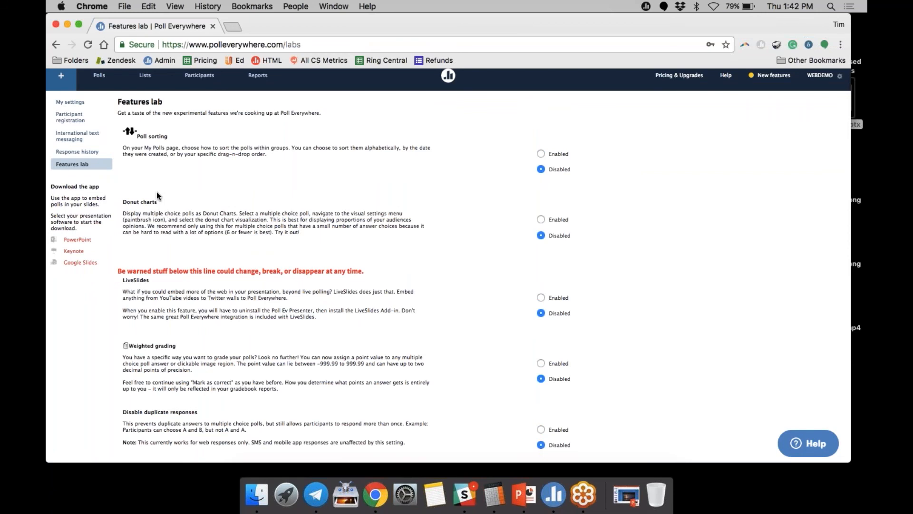
pyautogui.scroll(-4, 159, 190)
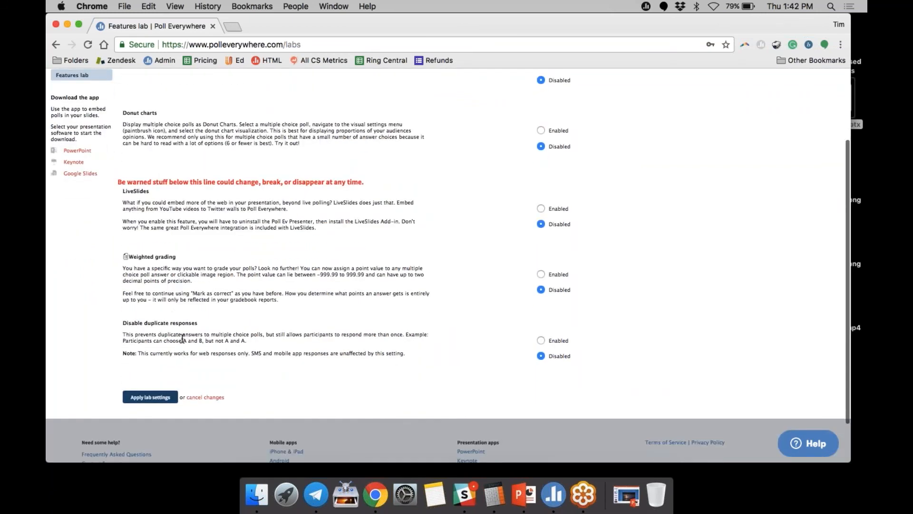